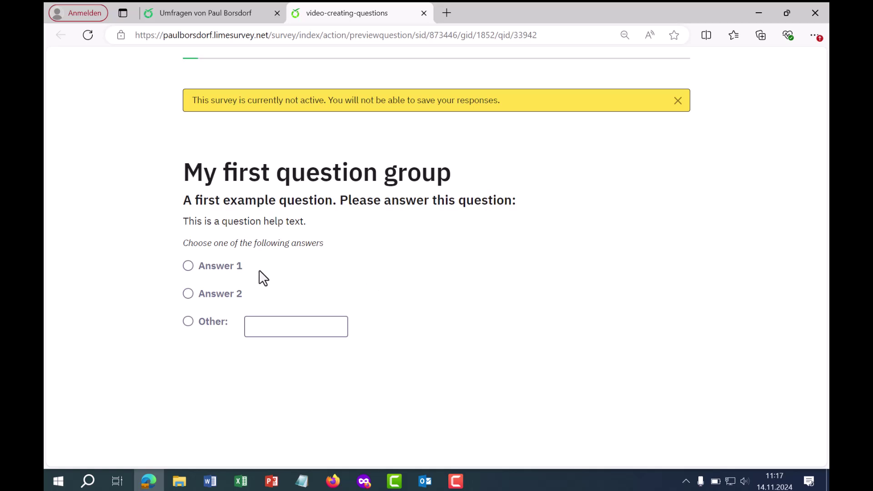
# Test the question preview by choosing the Other answer with the text "test", and close the preview
pyautogui.moveTo(246, 268); pyautogui.dragTo(178, 297)
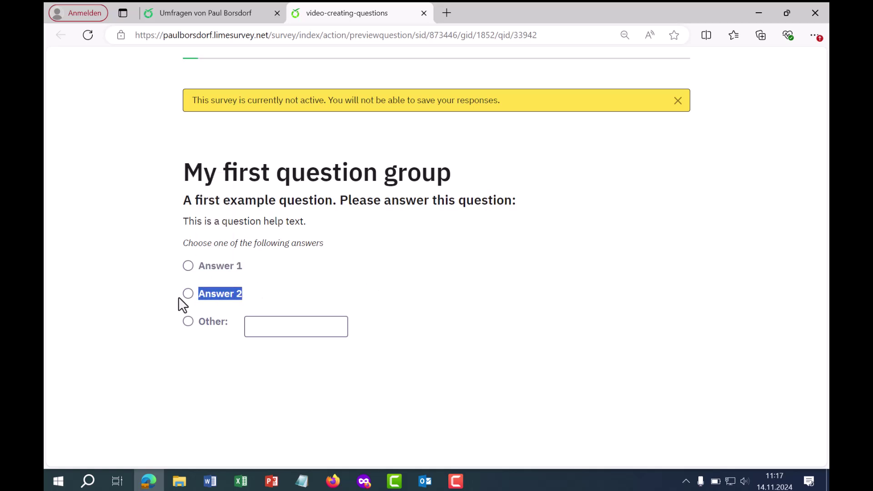
pyautogui.click(189, 322)
pyautogui.click(280, 324)
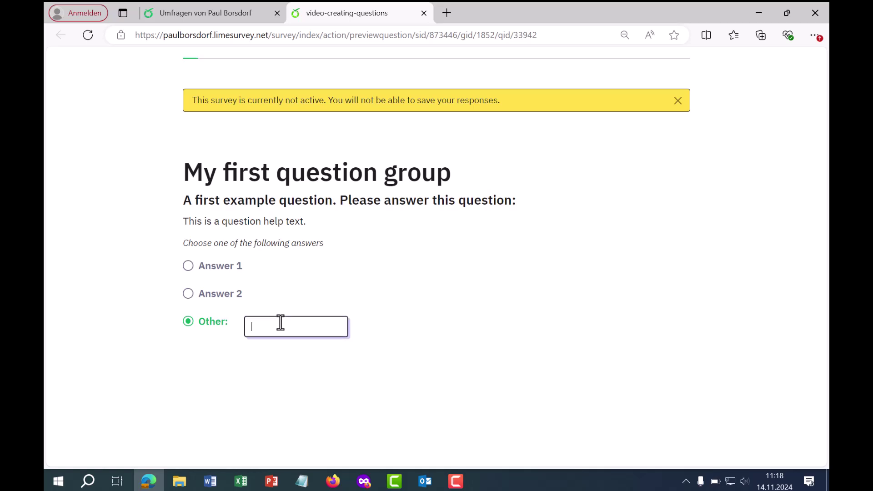
pyautogui.write('test')
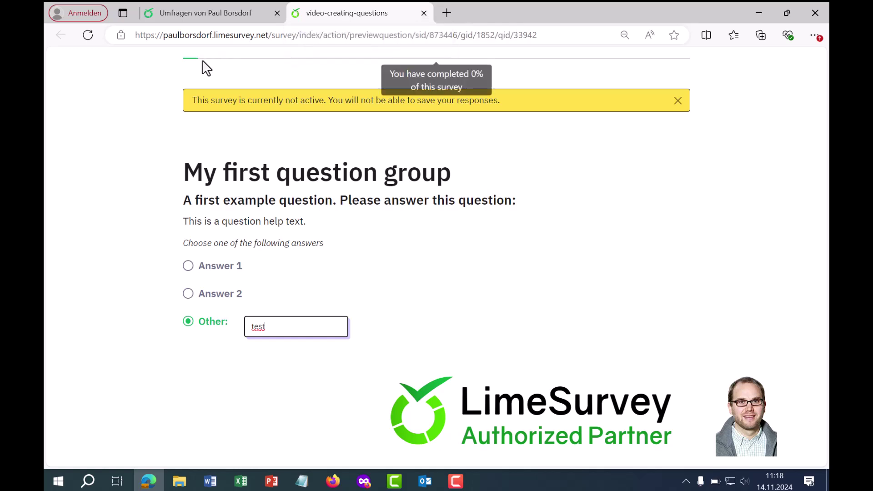
pyautogui.press('F10')
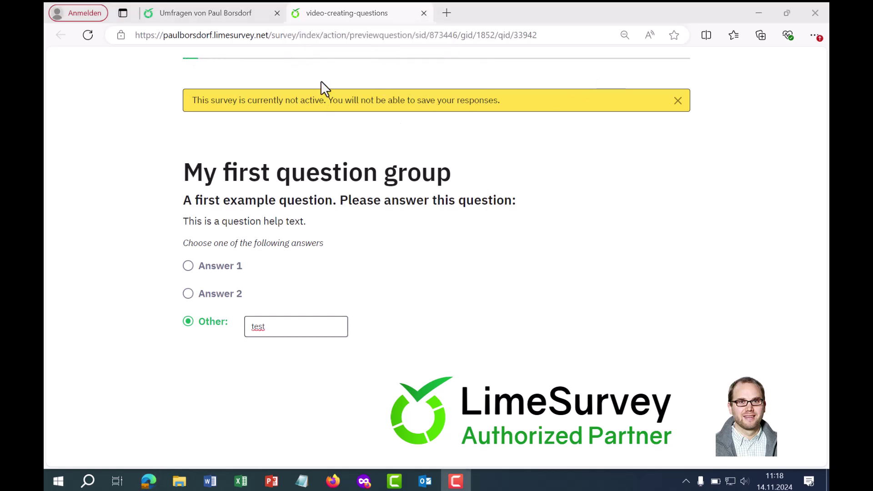
pyautogui.click(424, 13)
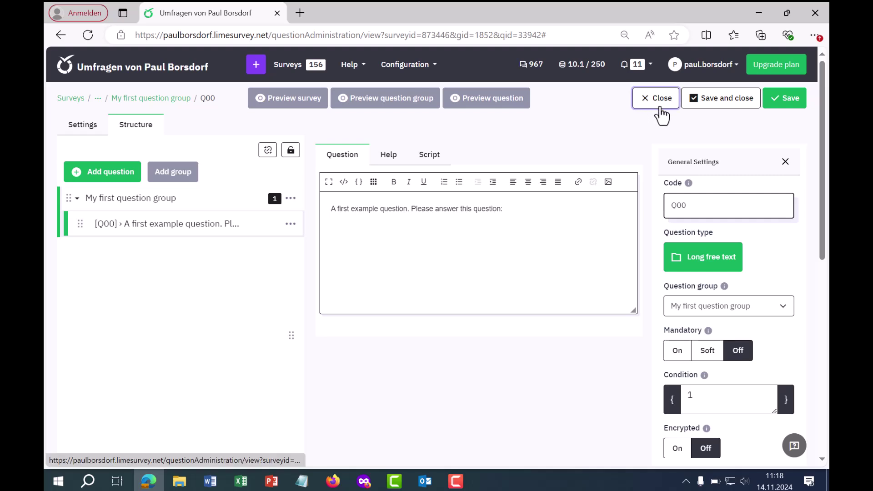
# Change the type of question Q00 to the single choice type List (radio)
pyautogui.click(657, 106)
pyautogui.click(787, 105)
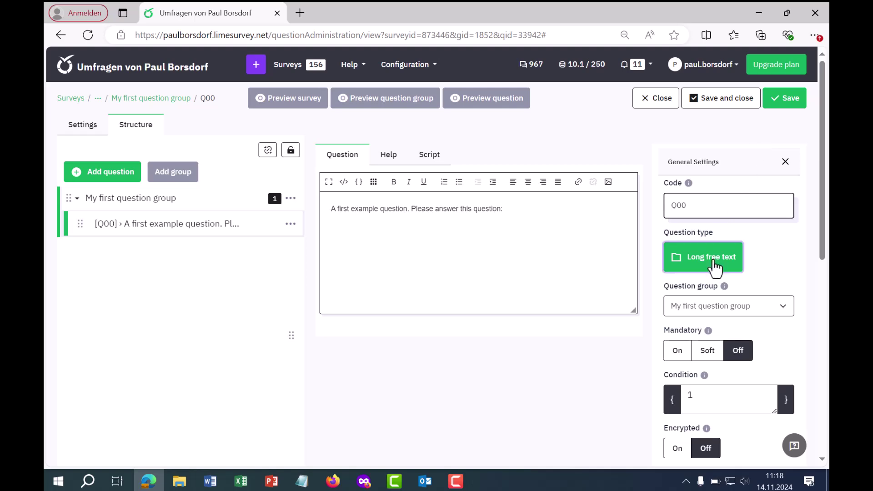
pyautogui.click(715, 268)
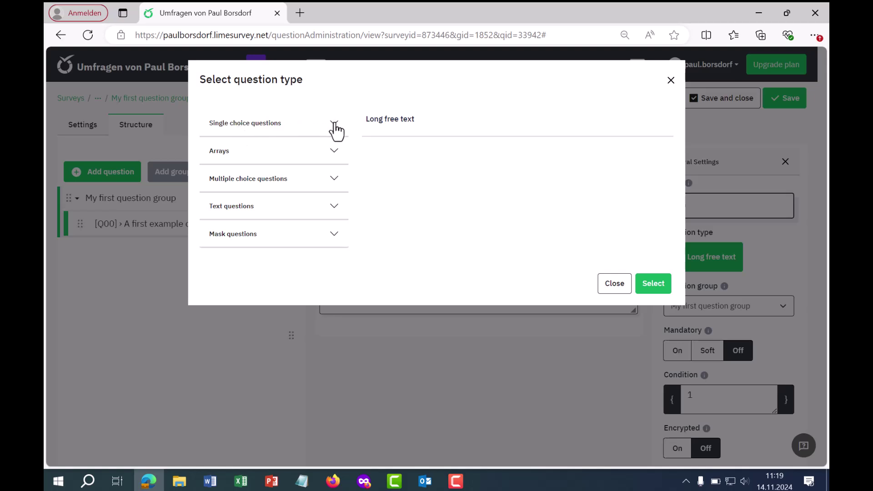
pyautogui.click(334, 123)
pyautogui.click(254, 233)
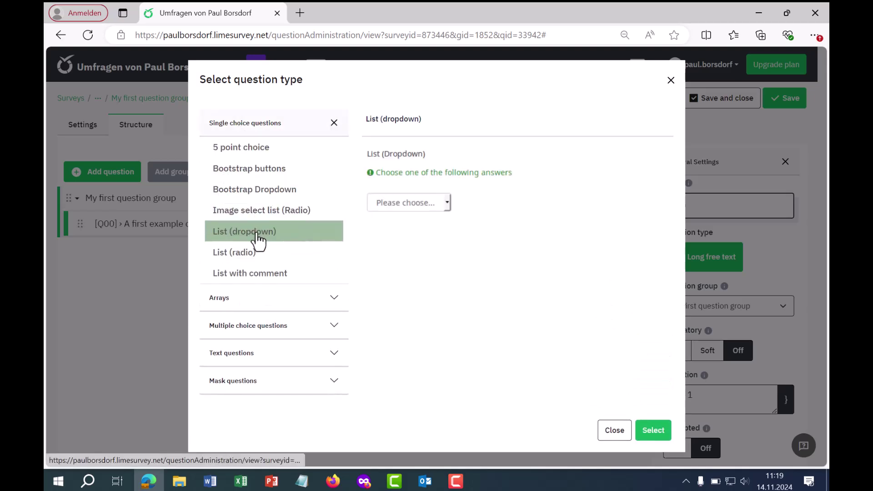
pyautogui.click(258, 255)
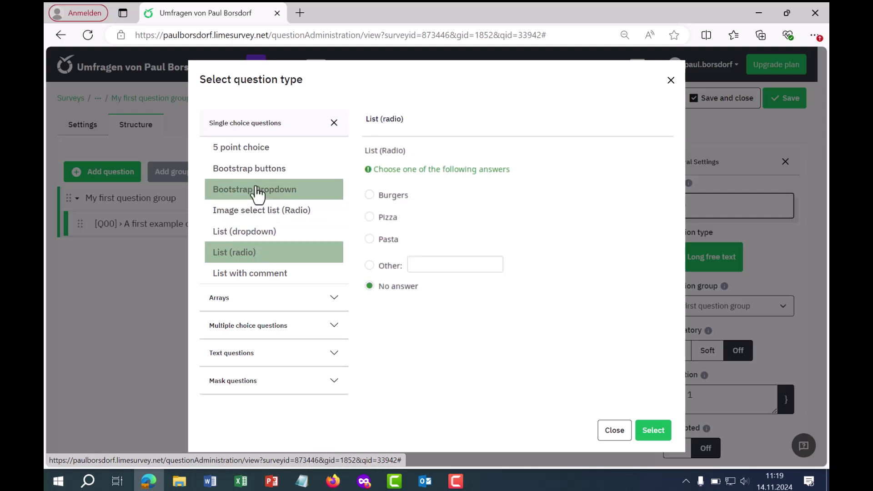
pyautogui.click(254, 172)
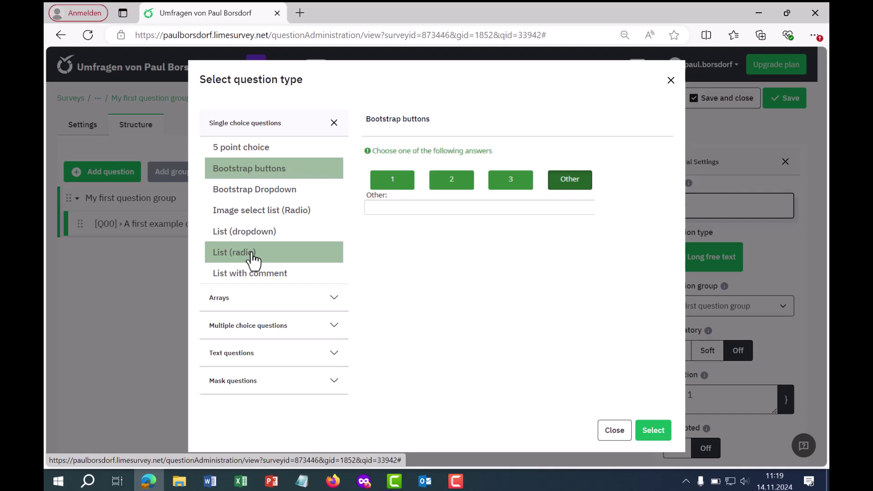
pyautogui.click(252, 258)
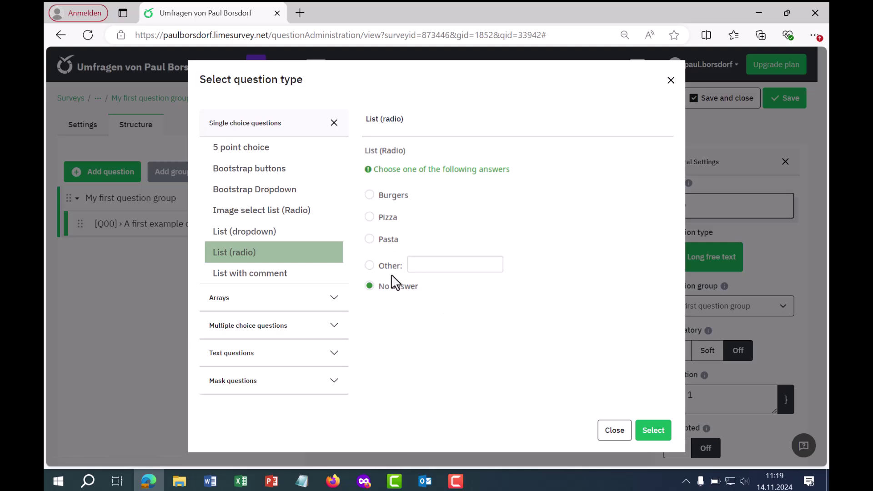
pyautogui.click(655, 433)
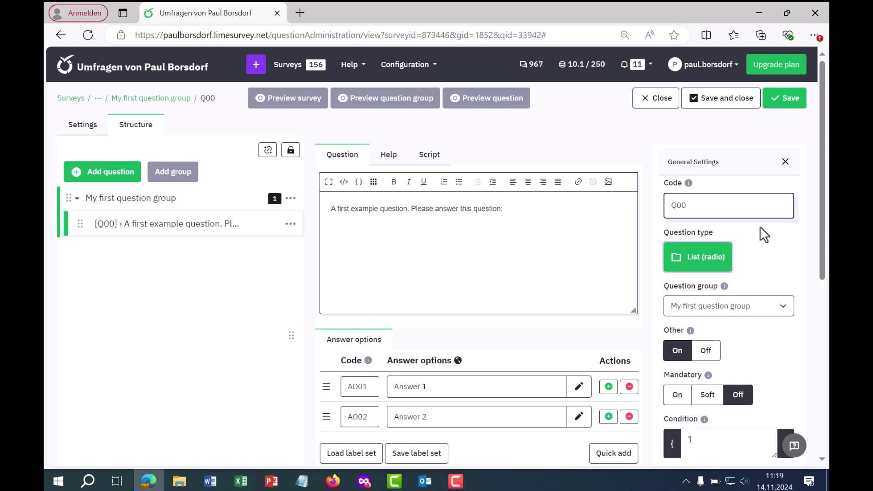
# Review the question text and the help text of question Q00
pyautogui.moveTo(826, 186); pyautogui.dragTo(828, 206)
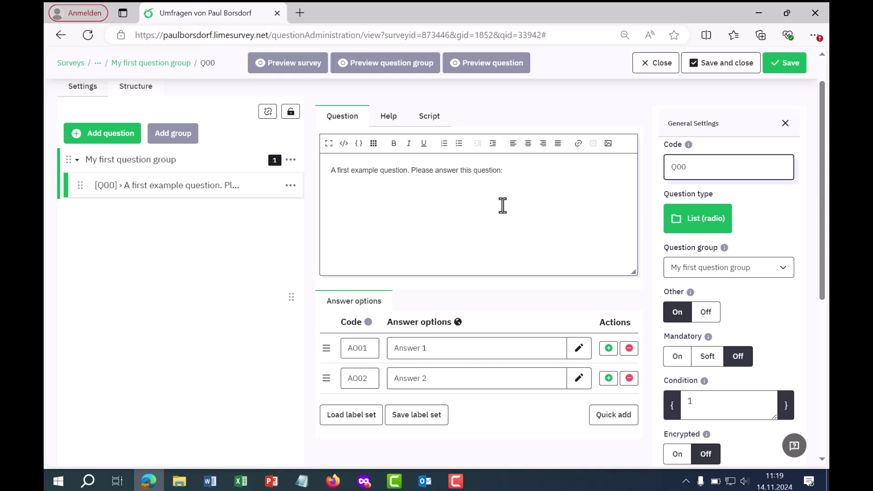
pyautogui.moveTo(514, 176); pyautogui.dragTo(319, 169)
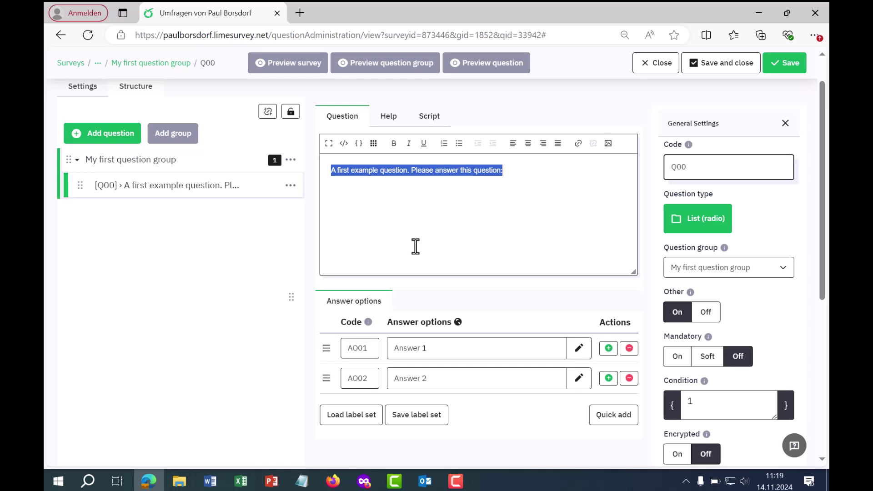
pyautogui.click(389, 119)
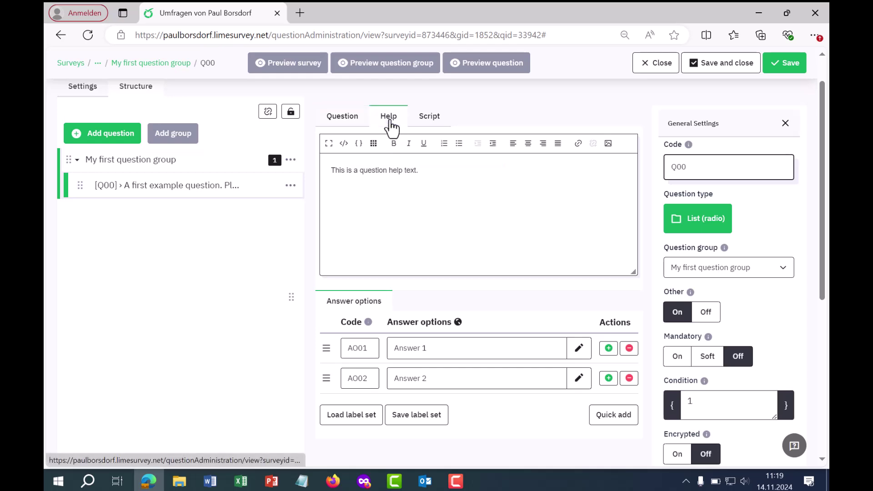
pyautogui.moveTo(433, 180); pyautogui.dragTo(331, 164)
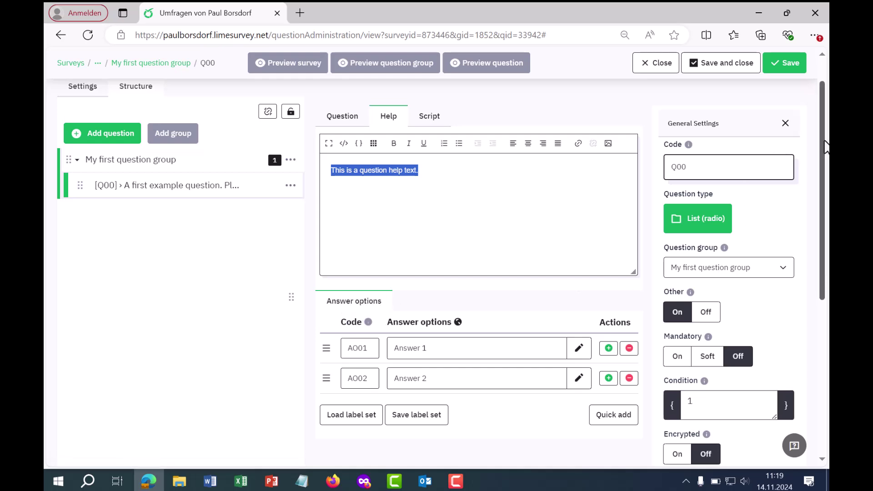
# Change the first answer's text to "Answer option 1" and set its code to 1
pyautogui.moveTo(826, 144); pyautogui.dragTo(827, 204)
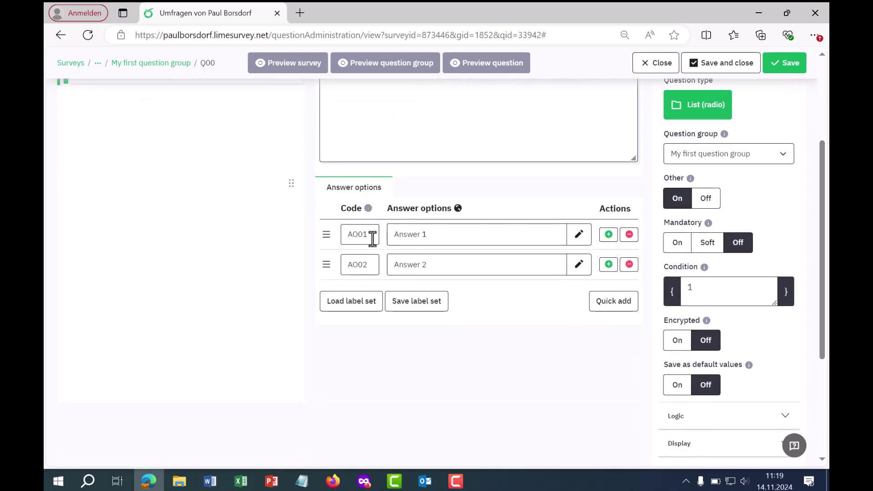
pyautogui.moveTo(370, 235); pyautogui.dragTo(346, 236)
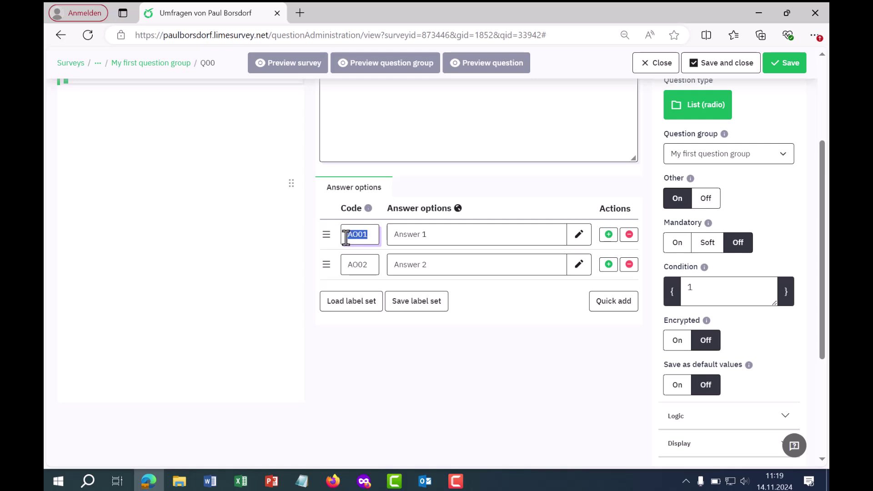
pyautogui.moveTo(446, 235); pyautogui.dragTo(388, 233)
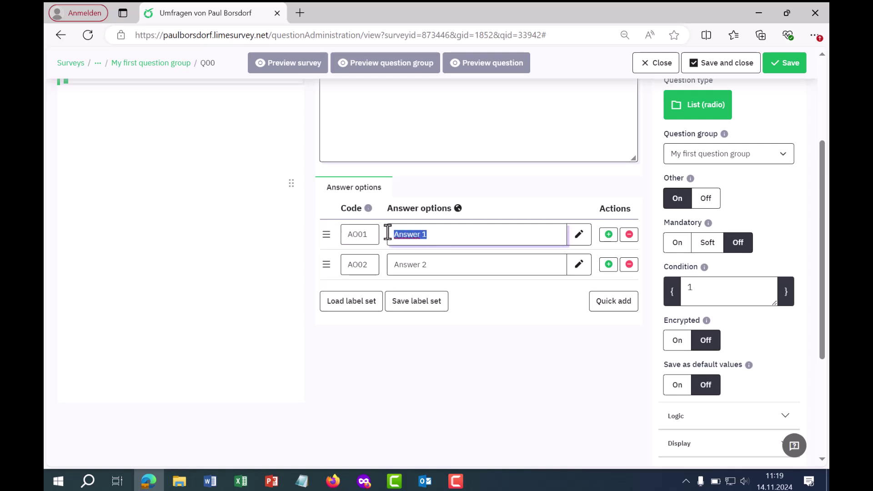
pyautogui.click(422, 234)
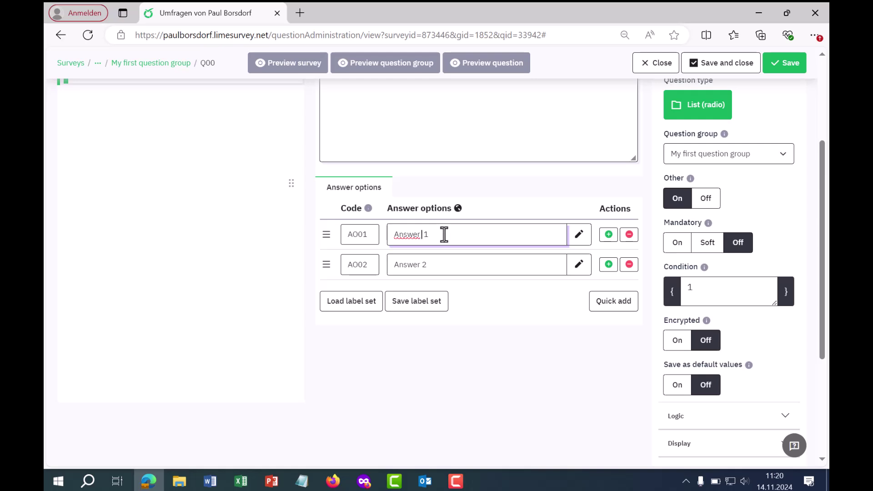
pyautogui.write('option')
pyautogui.moveTo(372, 234); pyautogui.dragTo(348, 231)
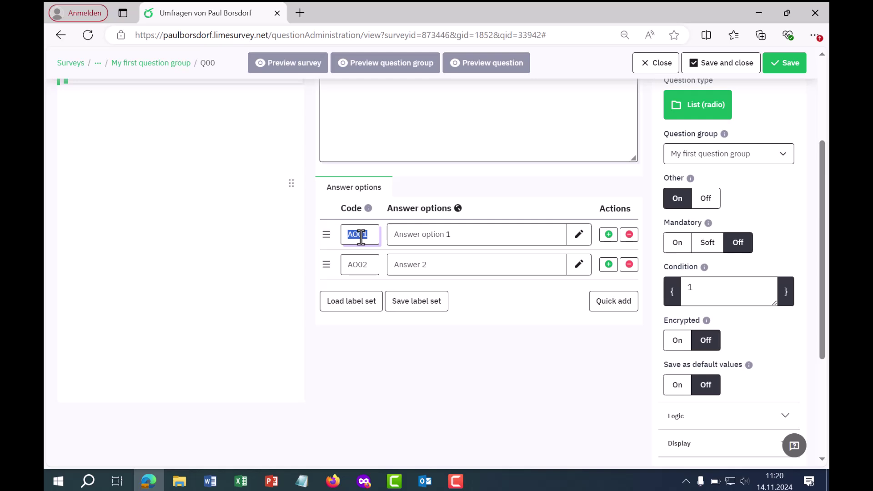
pyautogui.click(362, 236)
pyautogui.press('BackSpace')
# Set the second answer's code to 2 and change its text to "Answer option 2"
pyautogui.click(361, 264)
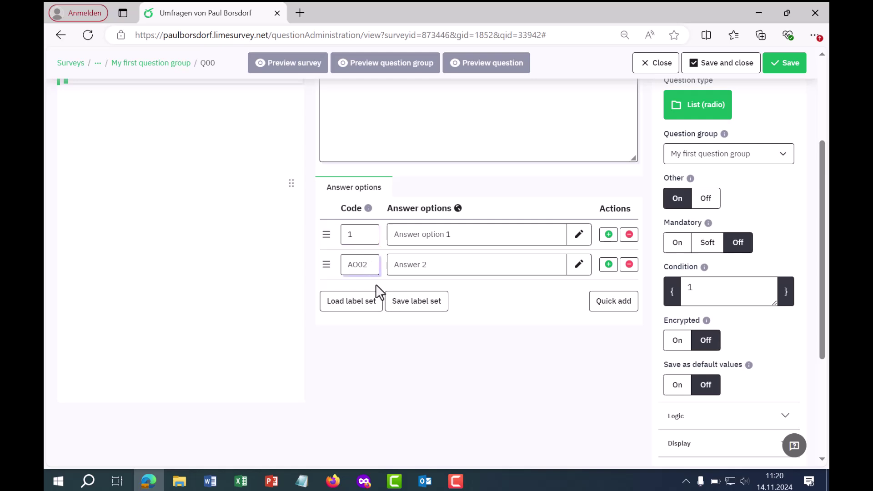
pyautogui.press('BackSpace')
pyautogui.press('BackSpace')
pyautogui.press('BackSpace')
pyautogui.click(422, 265)
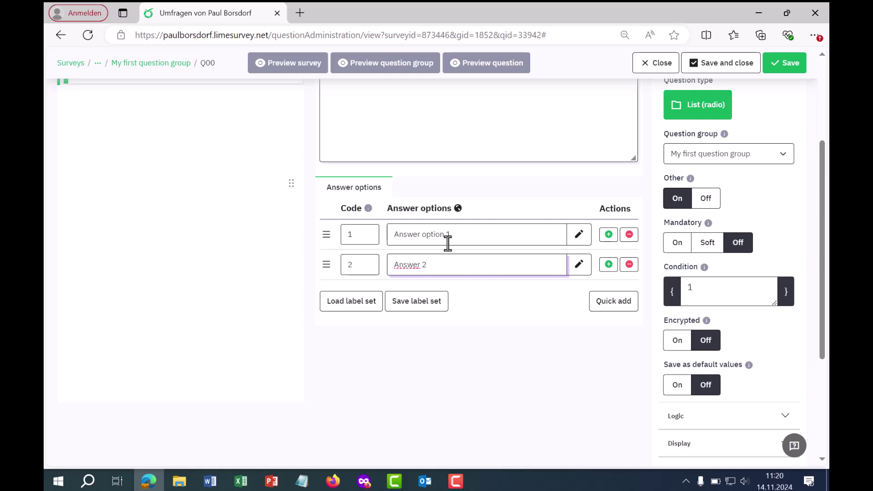
pyautogui.write('optoin')
pyautogui.click(441, 266)
pyautogui.press('BackSpace')
pyautogui.write('on')
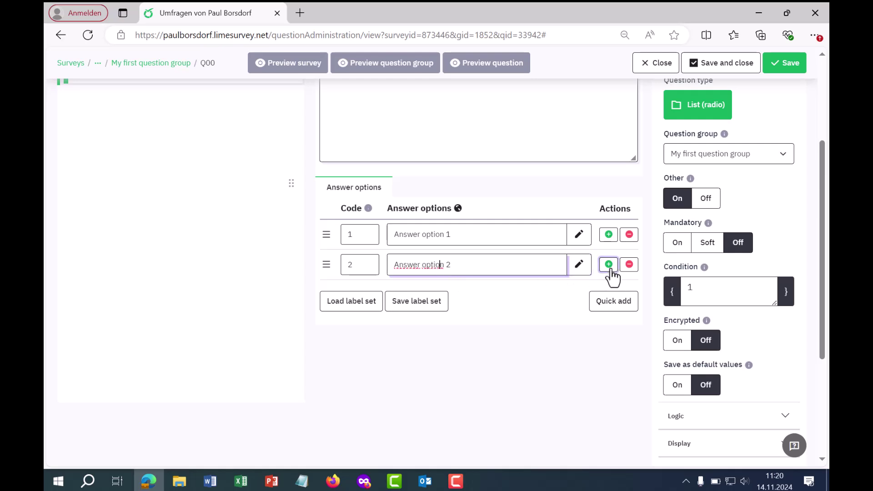
# Add a third answer below the second one with the text "Answer option 3"
pyautogui.click(609, 268)
pyautogui.click(489, 295)
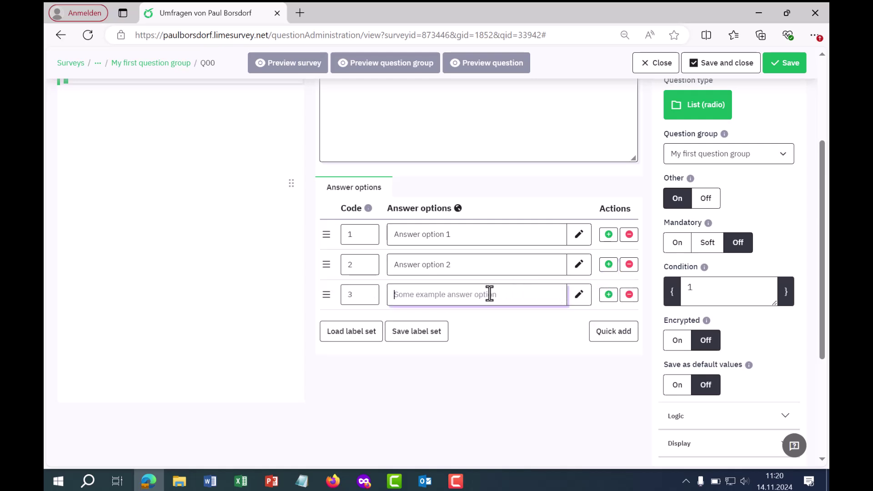
pyautogui.write('Answer')
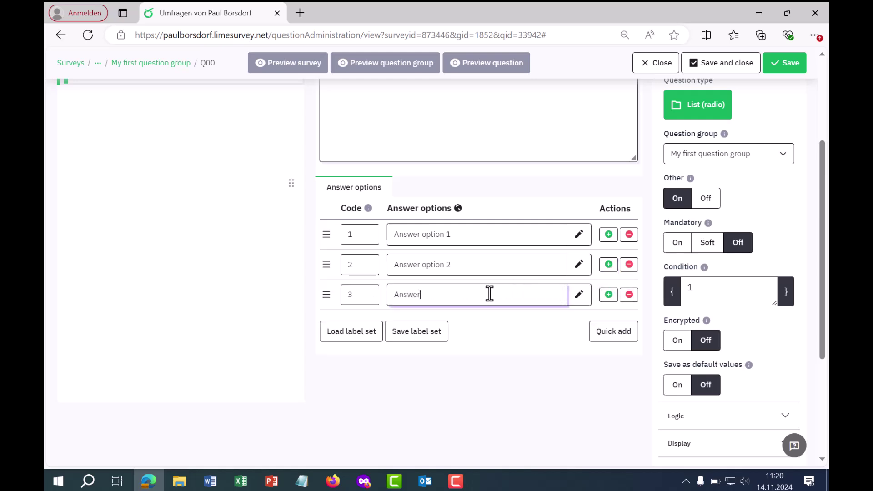
pyautogui.write(' option 3')
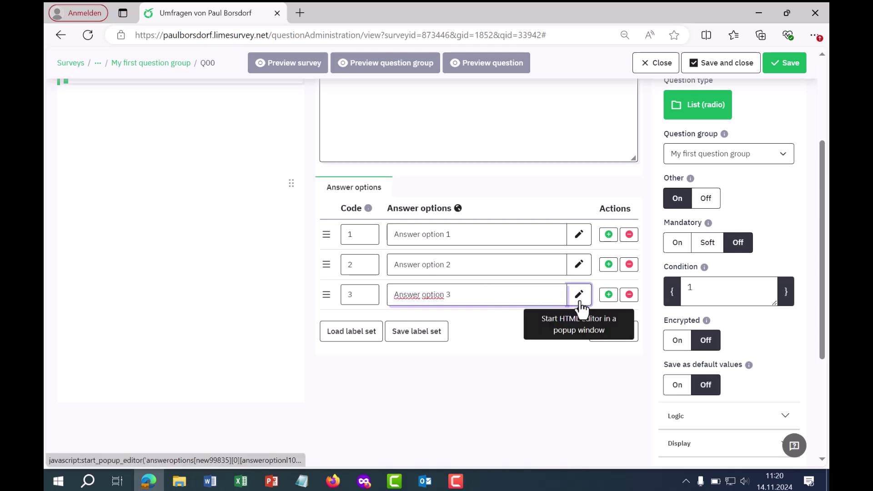
# Examine the font and size choices in the HTML editor for the third answer, and close the editor
pyautogui.click(580, 301)
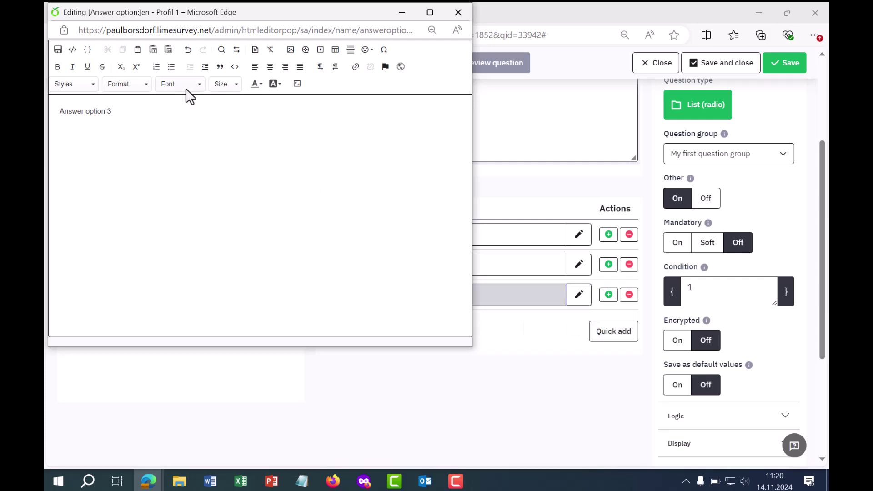
pyautogui.click(198, 86)
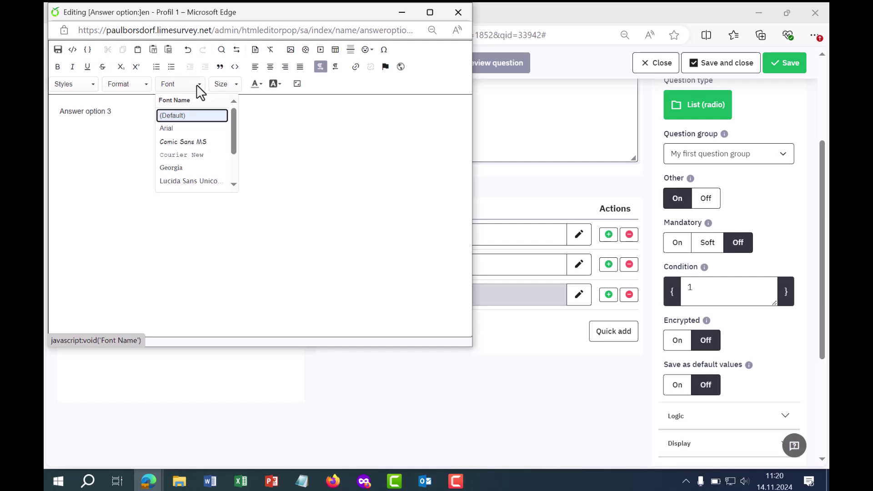
pyautogui.click(198, 88)
pyautogui.click(236, 94)
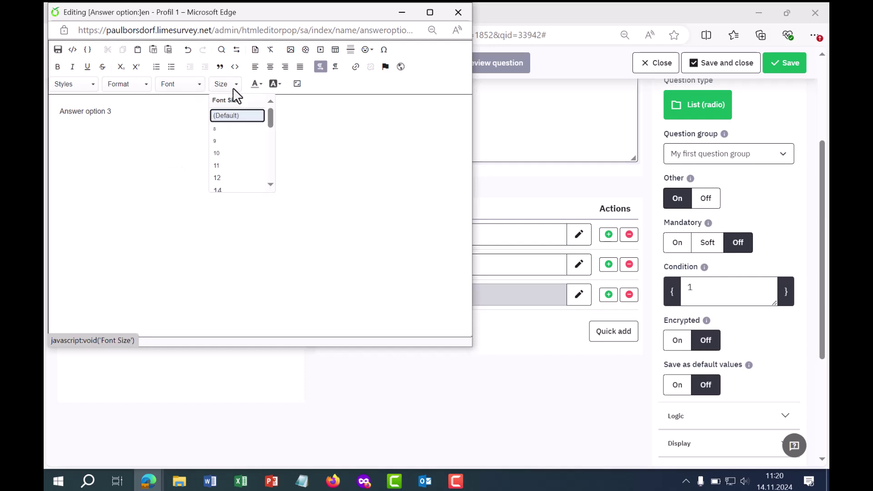
pyautogui.click(234, 90)
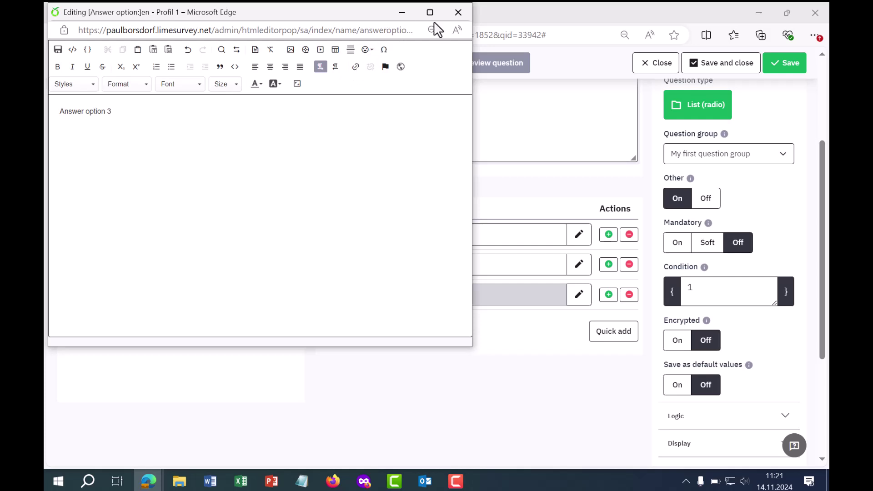
pyautogui.click(457, 13)
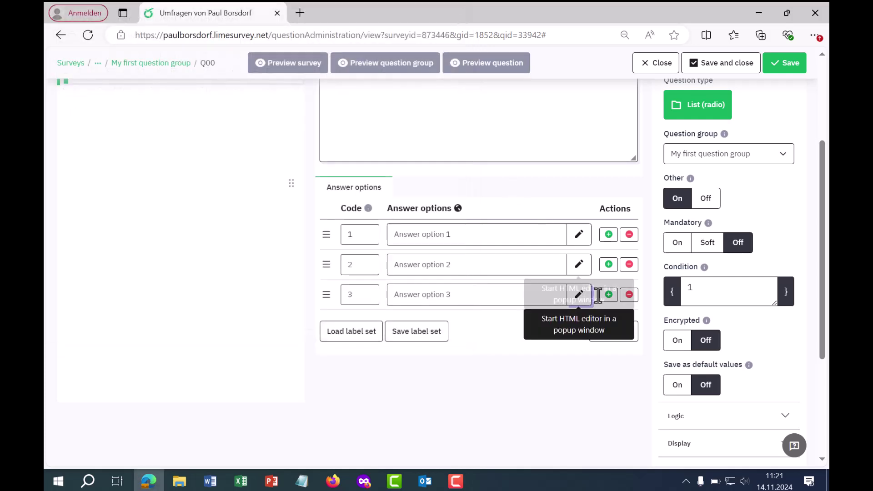
# Quick-add two more answer options labelled "Answer option 4" and "Answer option 5" to the existing list
pyautogui.click(615, 337)
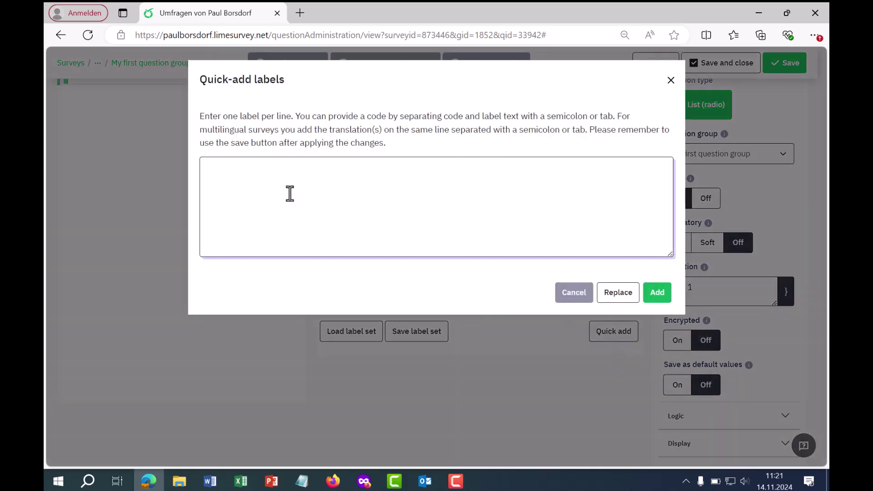
pyautogui.write('Answer')
pyautogui.write('optoin ')
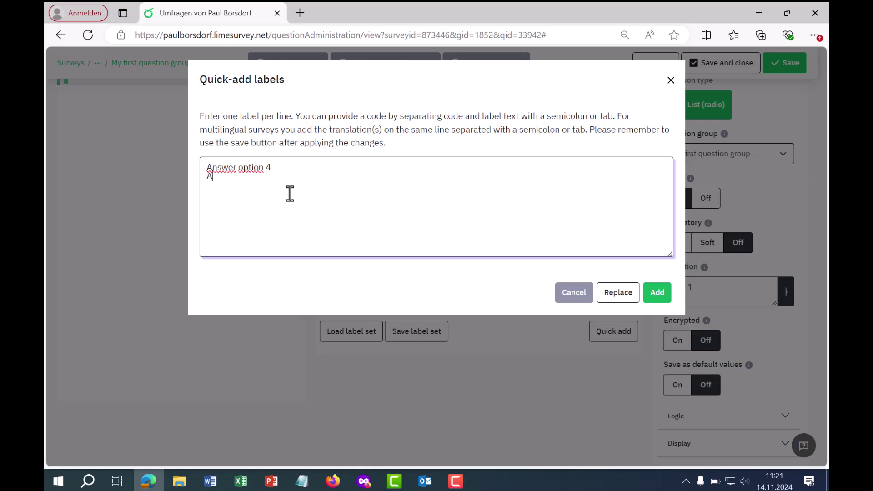
pyautogui.write(' r option 5')
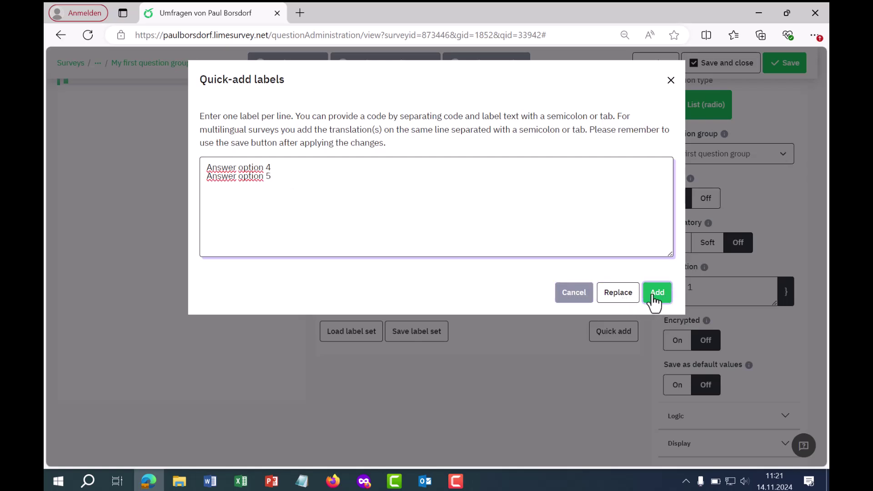
pyautogui.click(656, 295)
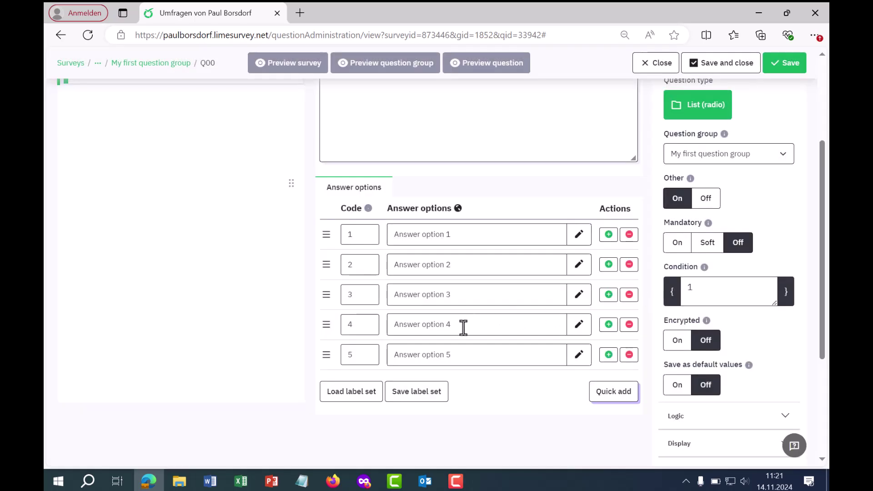
pyautogui.moveTo(463, 328); pyautogui.dragTo(359, 329)
pyautogui.moveTo(476, 355); pyautogui.dragTo(351, 353)
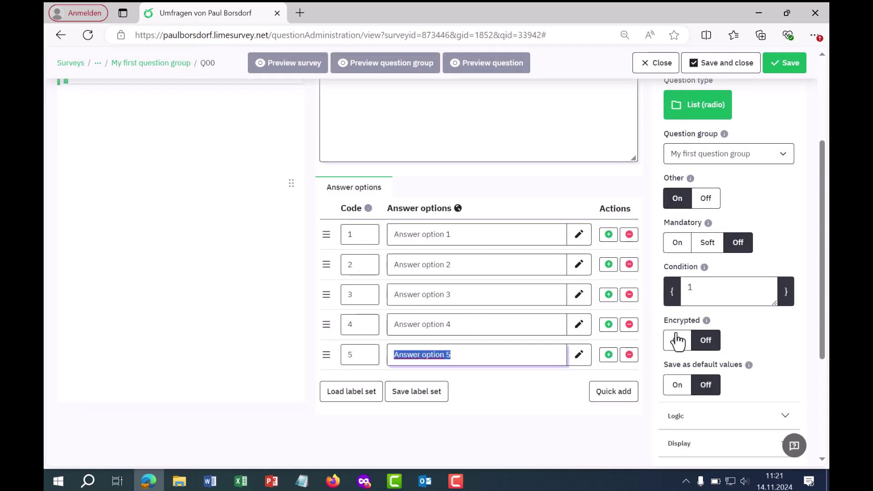
# Save the question with its five answer options
pyautogui.scroll(-1, 825, 314)
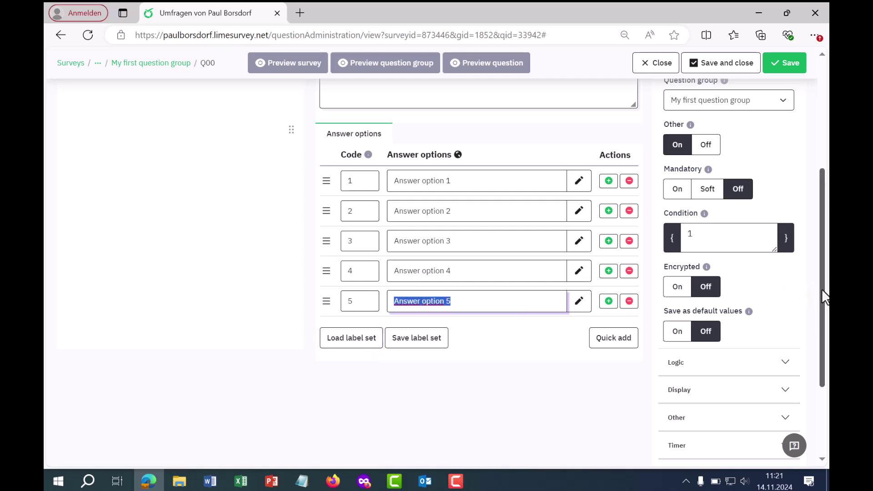
pyautogui.moveTo(822, 295); pyautogui.dragTo(790, 123)
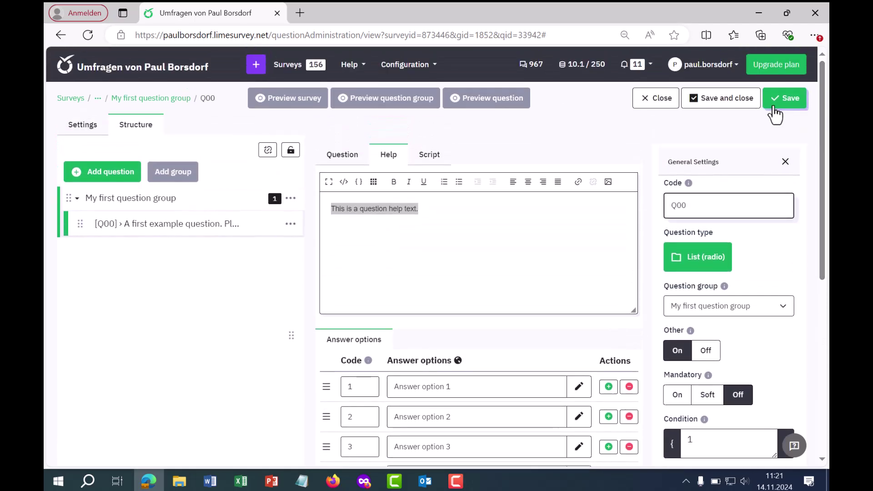
pyautogui.click(779, 105)
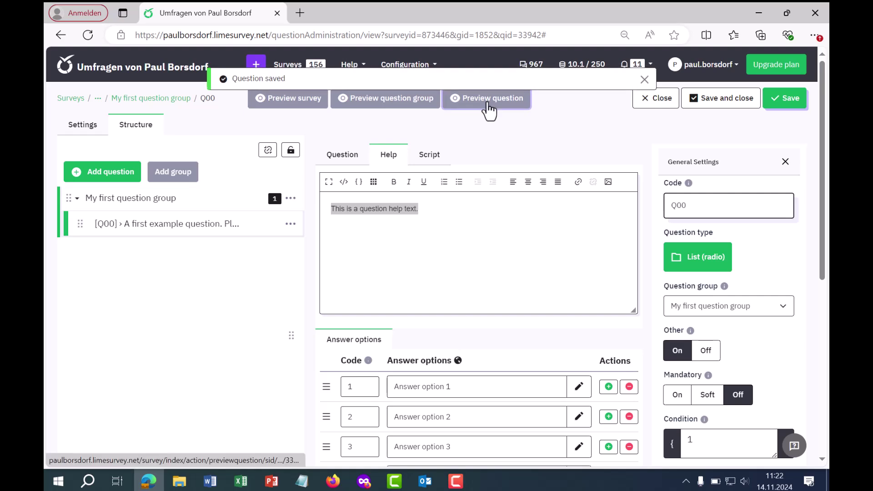
# Preview the question, check its question text, help text and answering instruction, and close the preview
pyautogui.click(491, 104)
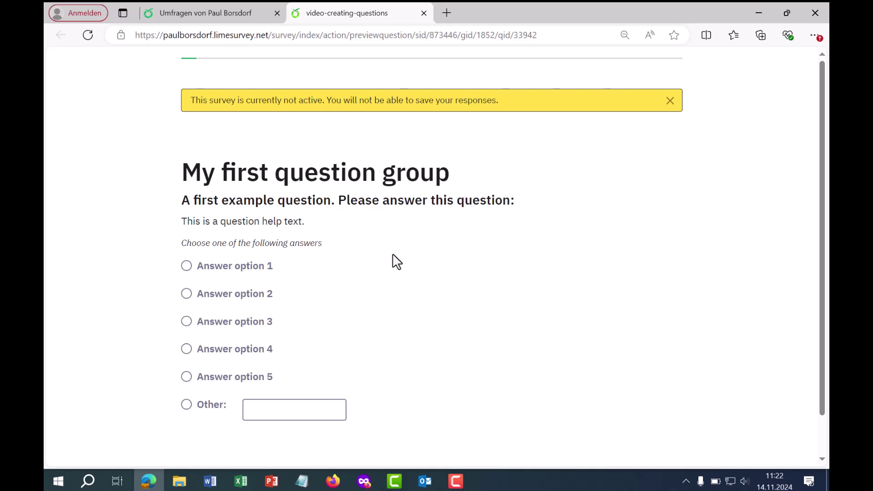
pyautogui.moveTo(180, 195); pyautogui.dragTo(502, 210)
pyautogui.moveTo(335, 227); pyautogui.dragTo(165, 226)
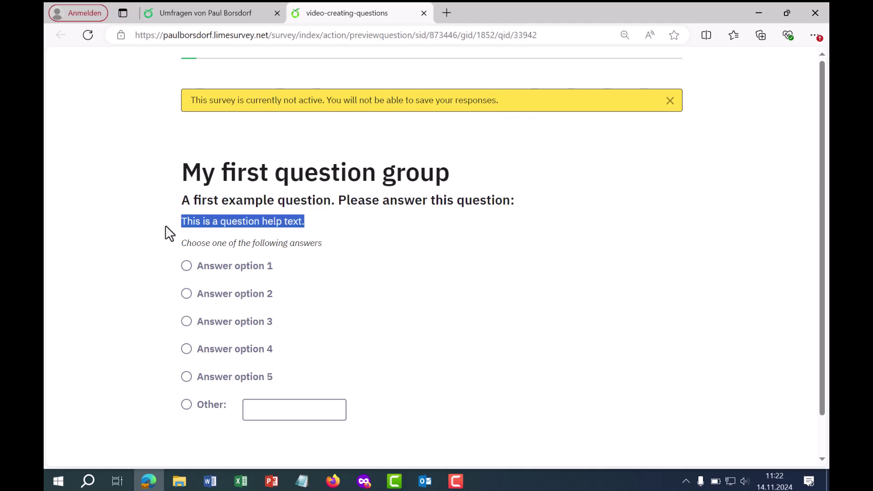
pyautogui.click(326, 245)
pyautogui.moveTo(326, 248); pyautogui.dragTo(181, 244)
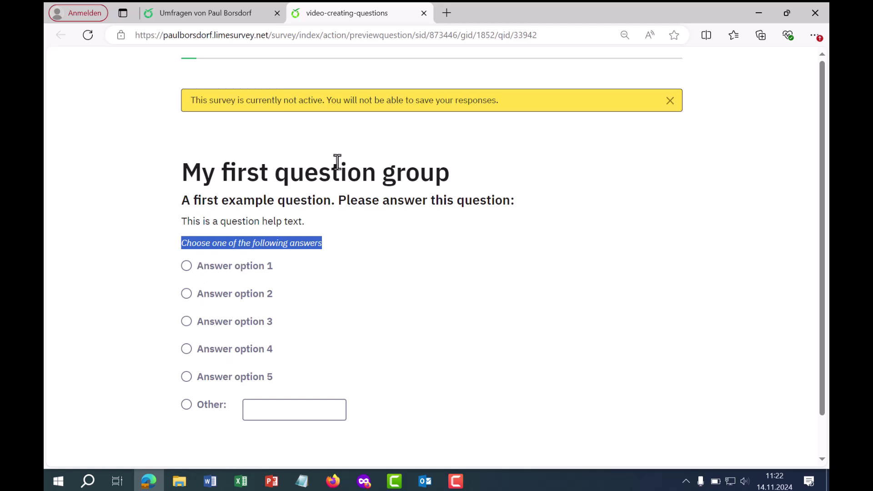
pyautogui.click(424, 13)
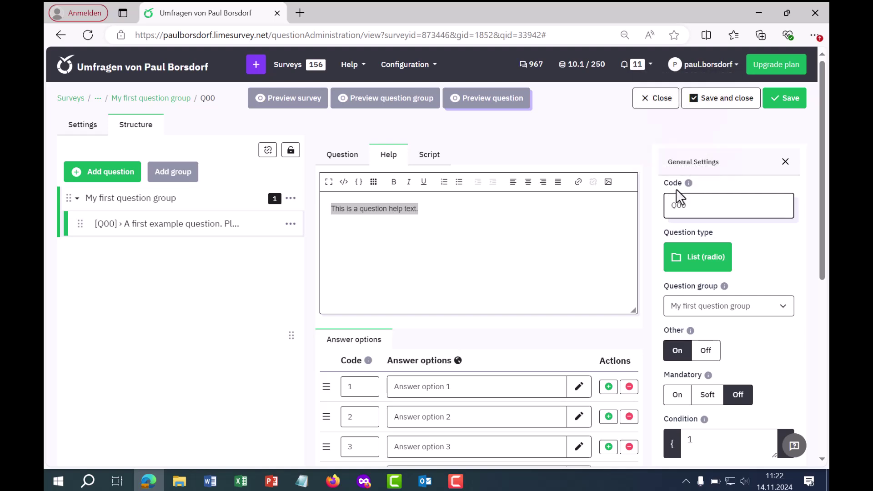
# Change the question code to Q1 in the general settings
pyautogui.click(685, 204)
pyautogui.moveTo(685, 204); pyautogui.dragTo(664, 206)
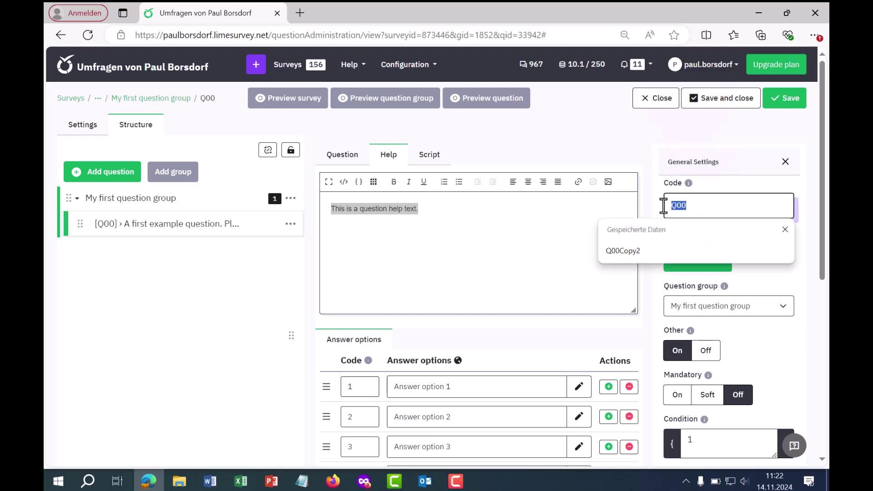
pyautogui.click(692, 206)
pyautogui.press('BackSpace')
pyautogui.press('BackSpace')
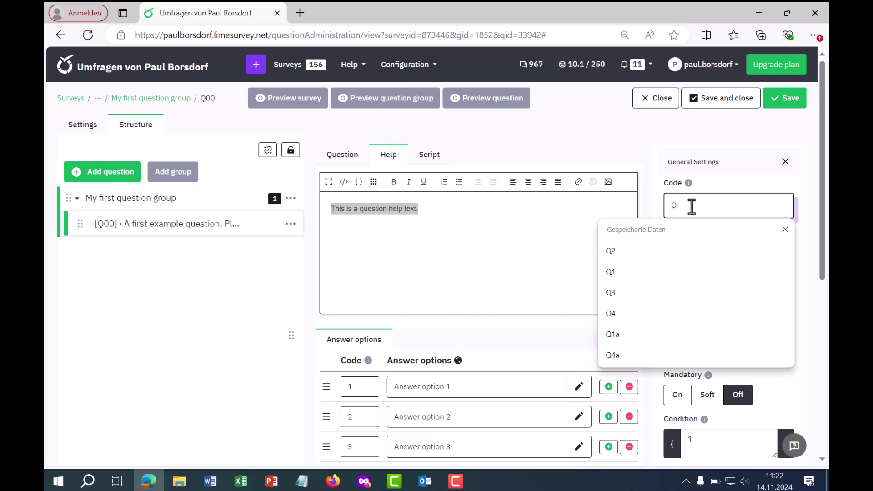
pyautogui.write('1')
pyautogui.click(812, 206)
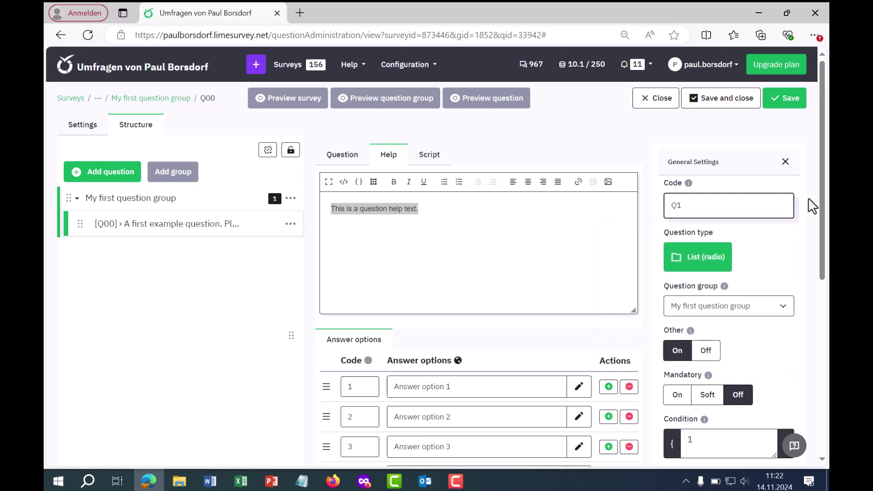
# Examine the question type and the available question groups in the question's general settings
pyautogui.scroll(-1, 823, 187)
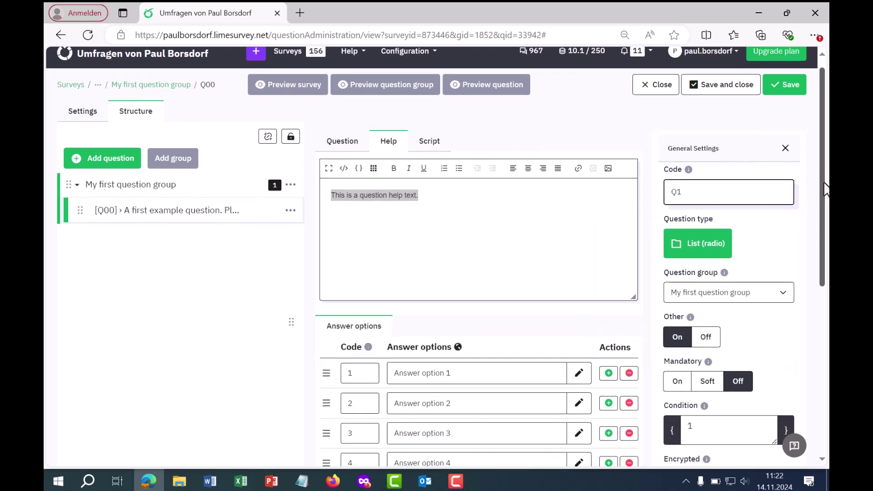
pyautogui.moveTo(825, 188); pyautogui.dragTo(829, 221)
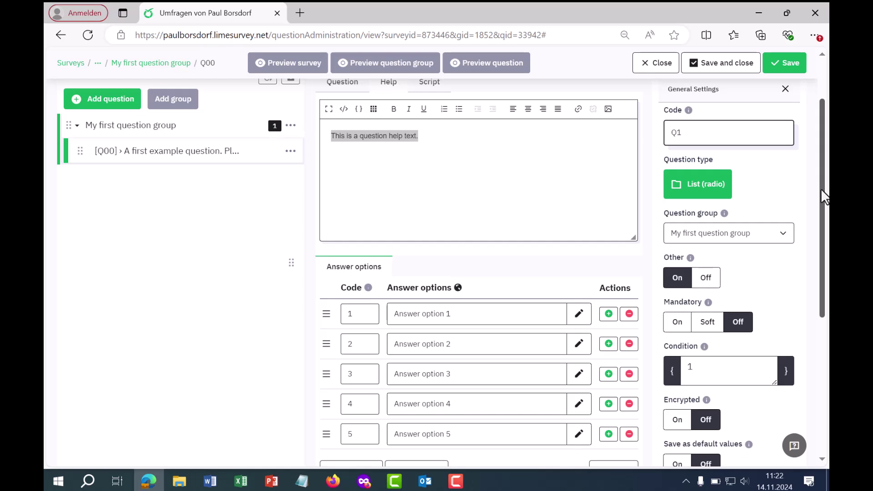
pyautogui.scroll(-1, 824, 195)
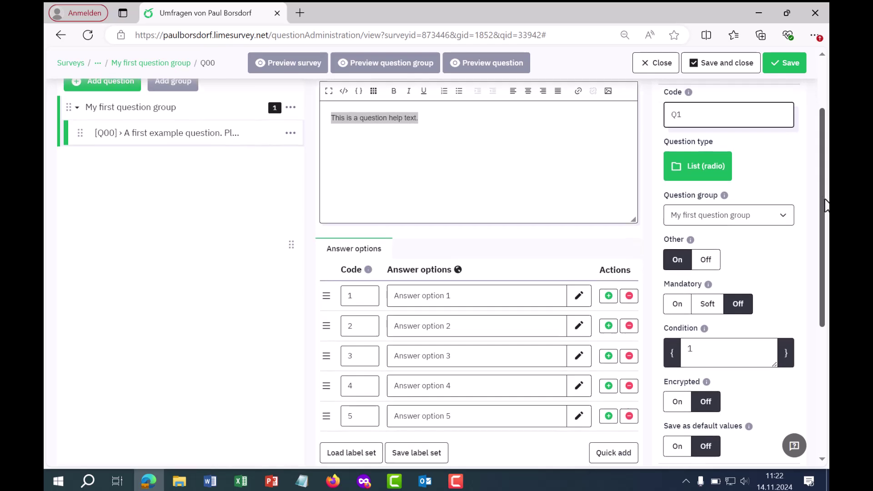
pyautogui.moveTo(719, 147); pyautogui.dragTo(664, 142)
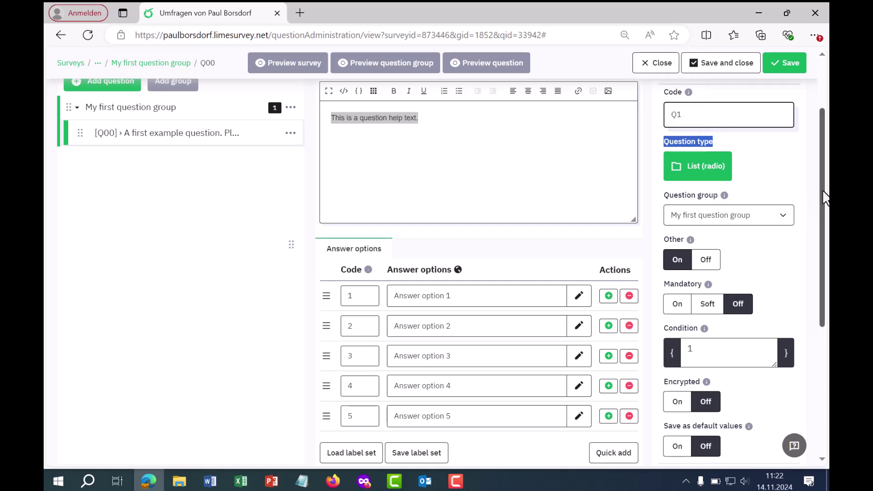
pyautogui.moveTo(826, 196); pyautogui.dragTo(827, 290)
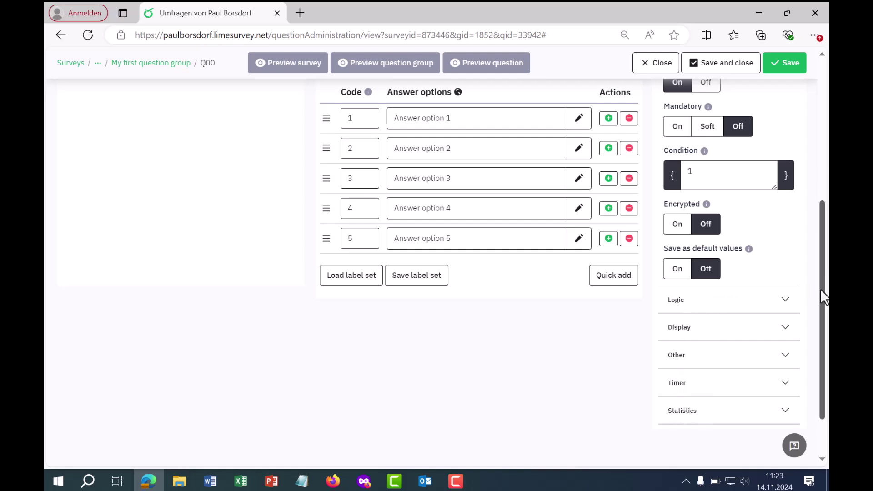
pyautogui.moveTo(823, 293); pyautogui.dragTo(828, 194)
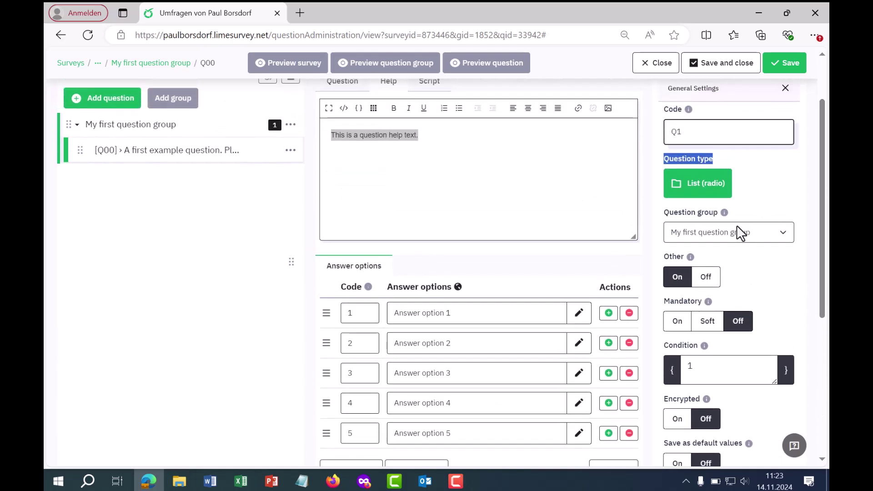
pyautogui.click(733, 238)
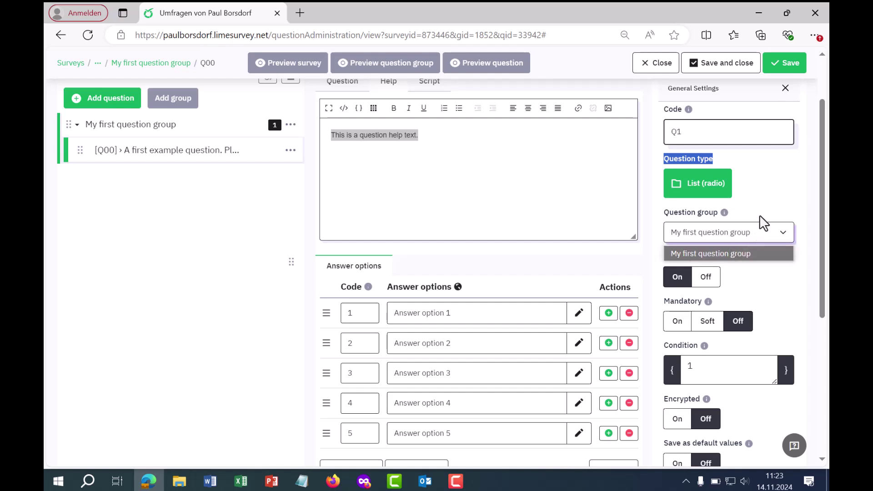
pyautogui.click(764, 221)
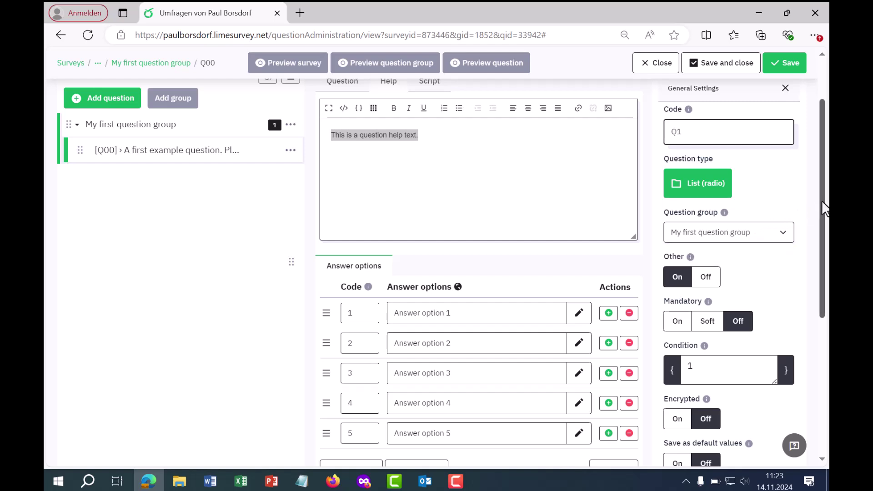
pyautogui.moveTo(821, 203); pyautogui.dragTo(827, 233)
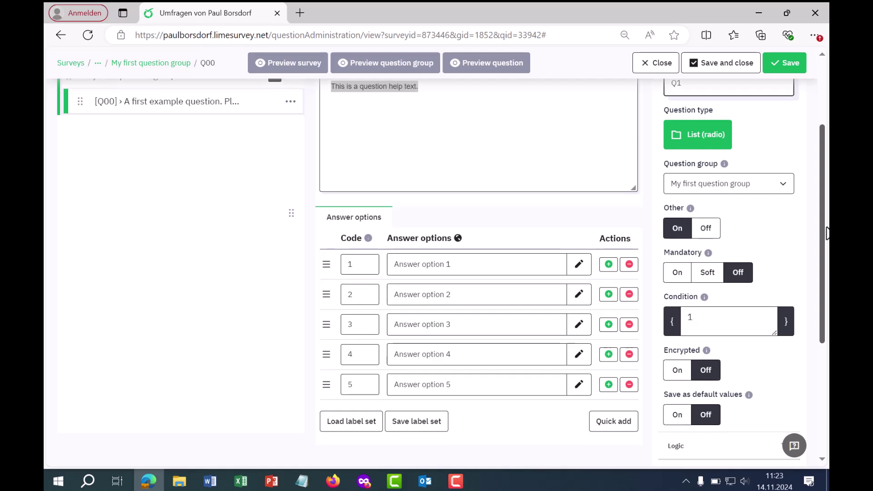
pyautogui.click(786, 189)
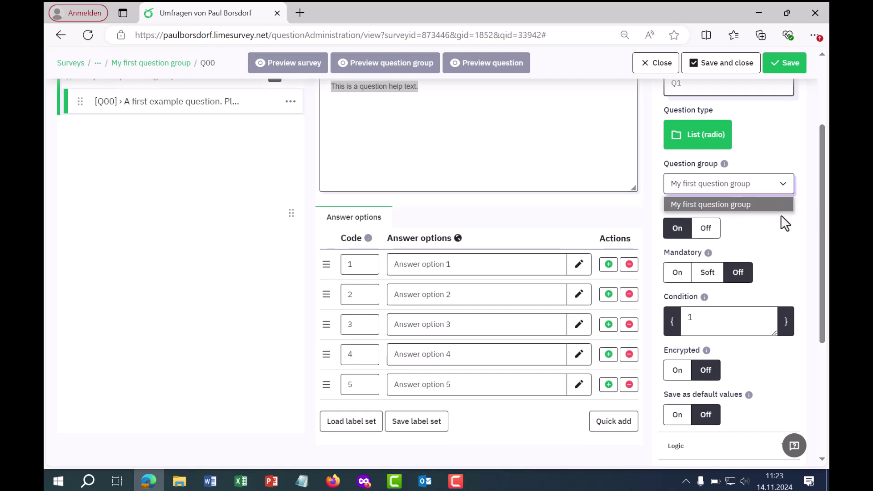
pyautogui.moveTo(825, 217); pyautogui.dragTo(825, 207)
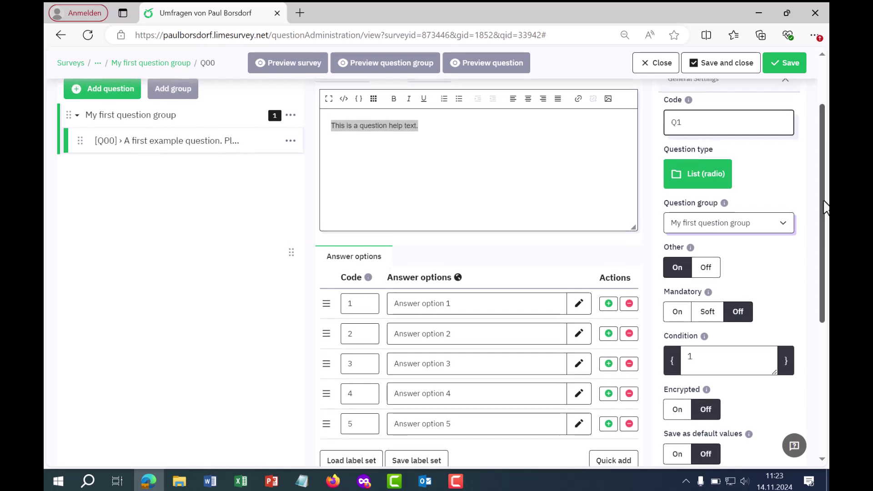
# Turn the question's Other setting off and back on
pyautogui.click(666, 257)
pyautogui.moveTo(666, 257); pyautogui.dragTo(685, 248)
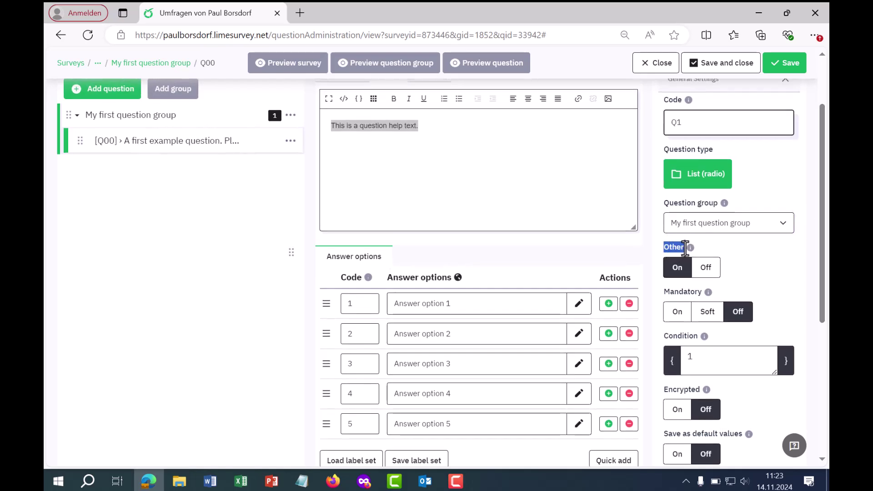
pyautogui.click(713, 270)
pyautogui.click(680, 268)
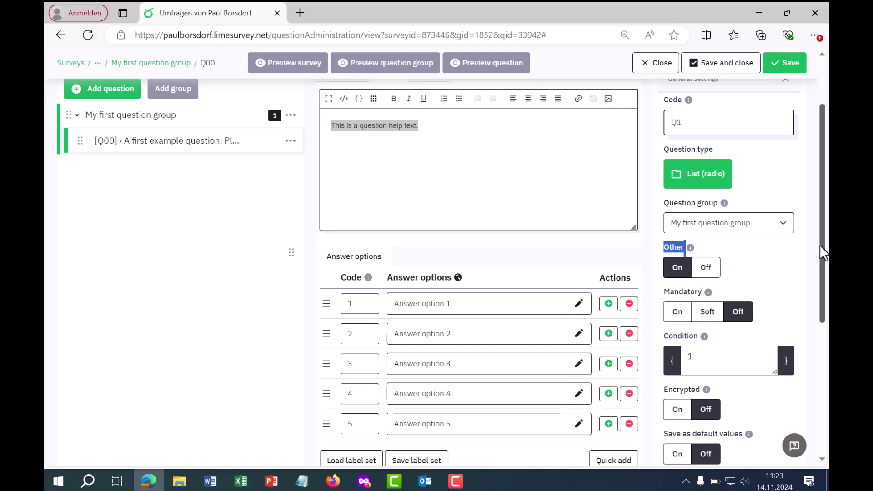
# Save the question, preview it, try the Other answer with its text field, and close the preview
pyautogui.scroll(2, 824, 254)
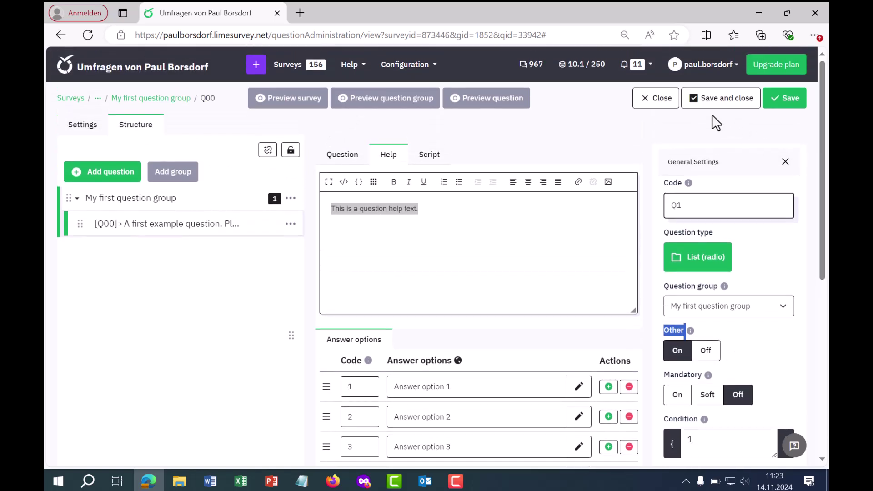
pyautogui.click(793, 106)
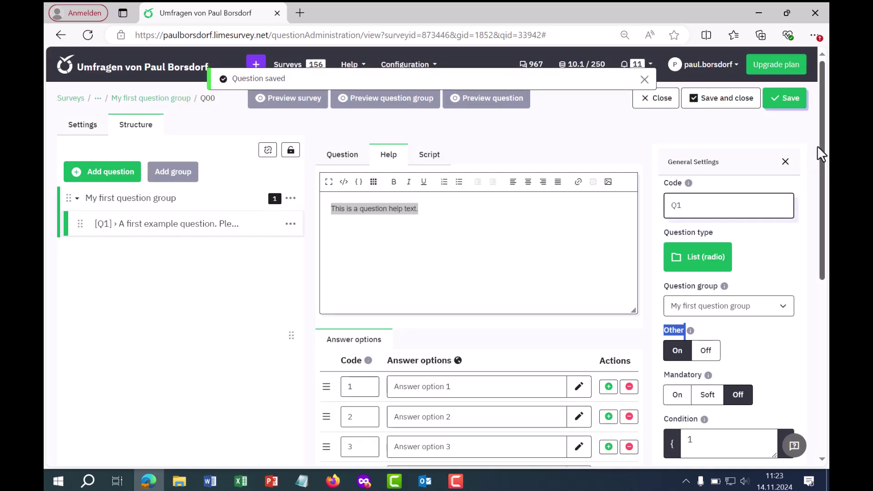
pyautogui.click(471, 110)
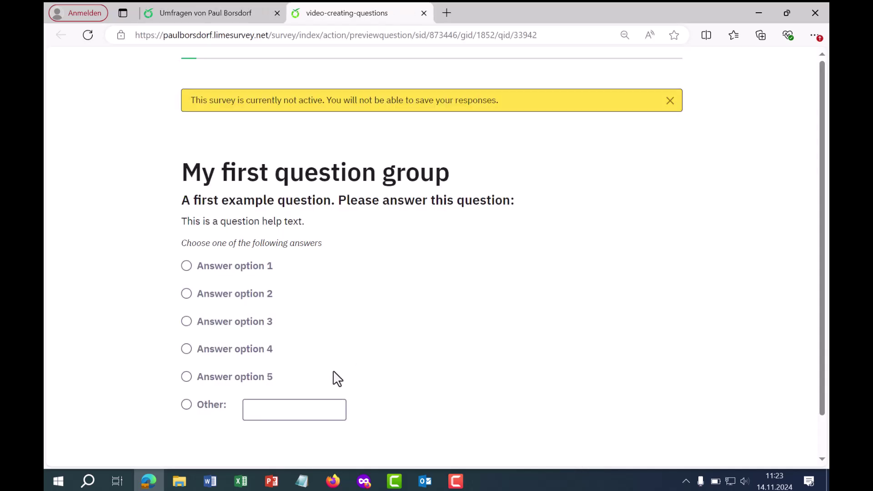
pyautogui.click(186, 405)
pyautogui.click(280, 408)
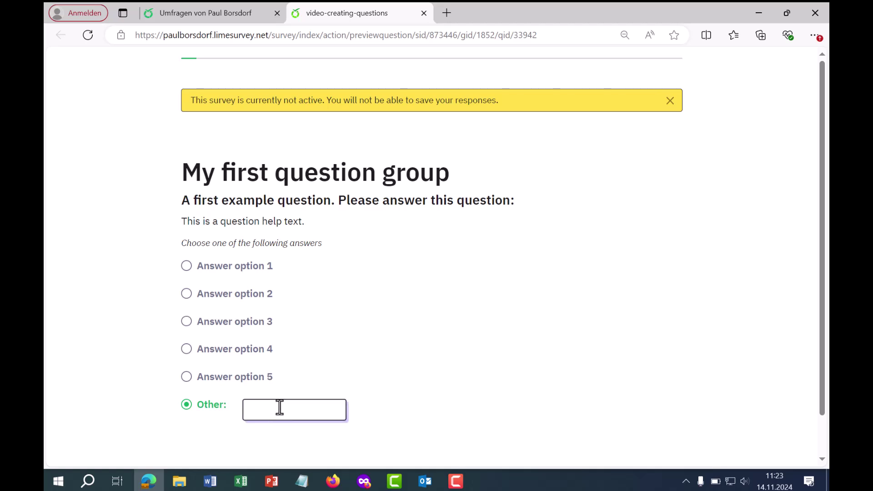
pyautogui.click(424, 14)
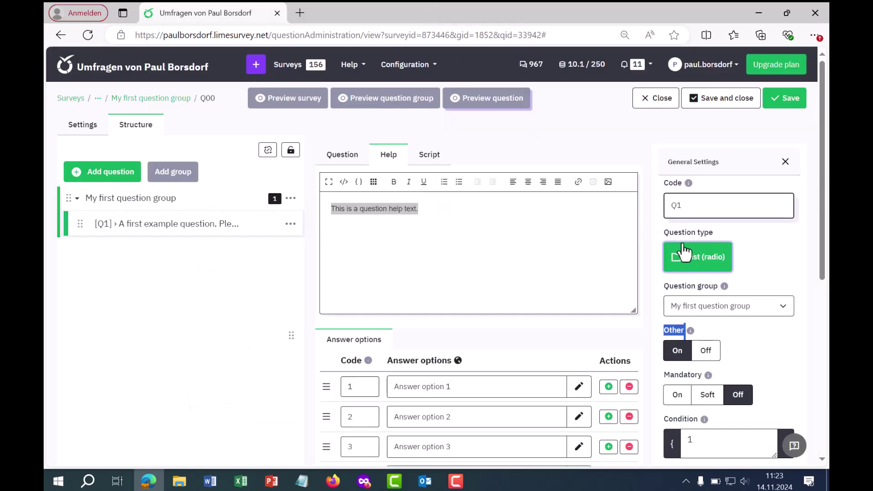
# Set the question's Mandatory setting to Soft in the general settings and save the question
pyautogui.scroll(-2, 826, 194)
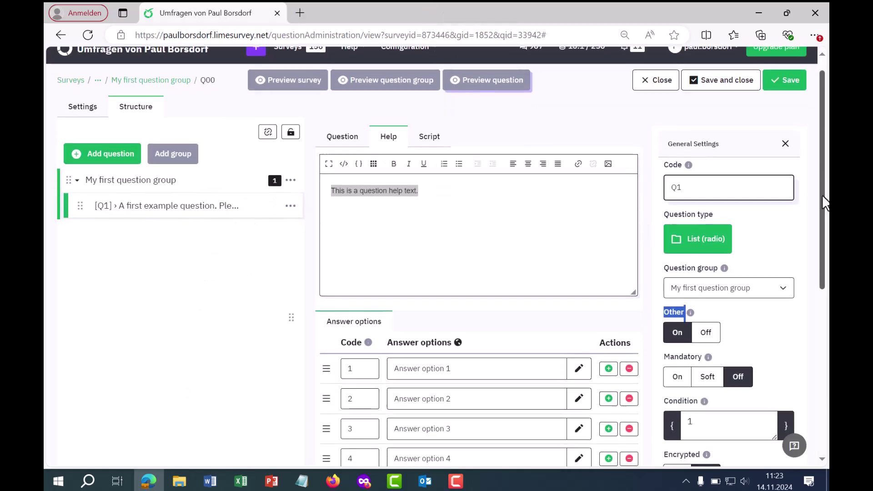
pyautogui.moveTo(664, 272); pyautogui.dragTo(701, 271)
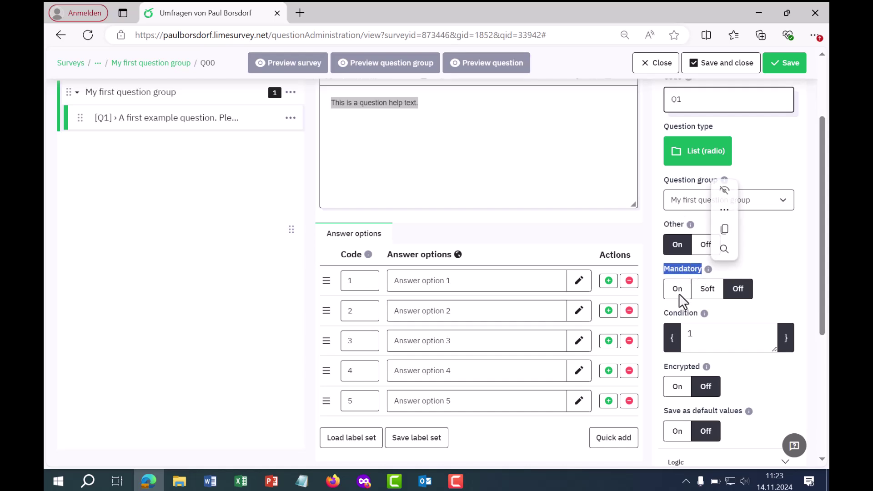
pyautogui.click(678, 291)
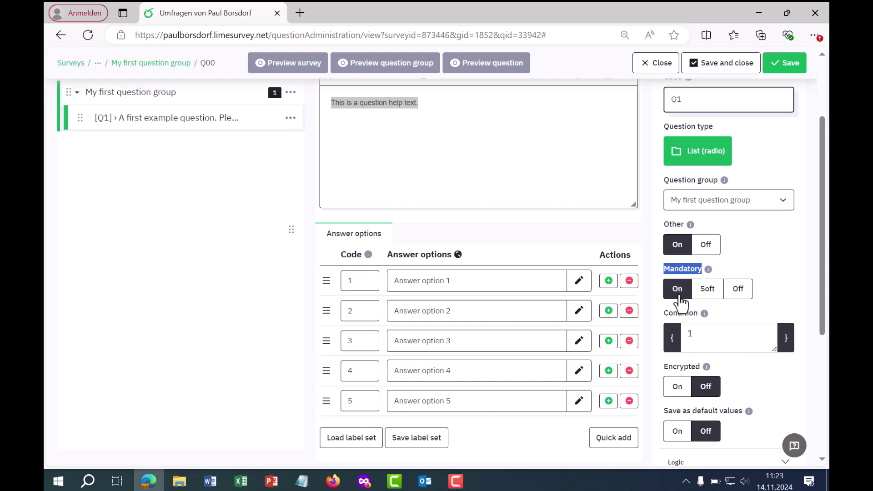
pyautogui.click(710, 295)
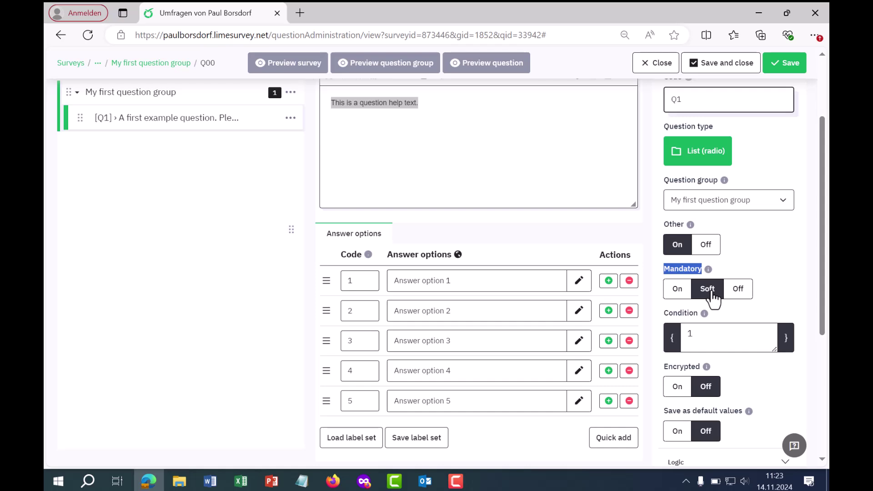
pyautogui.scroll(1, 825, 240)
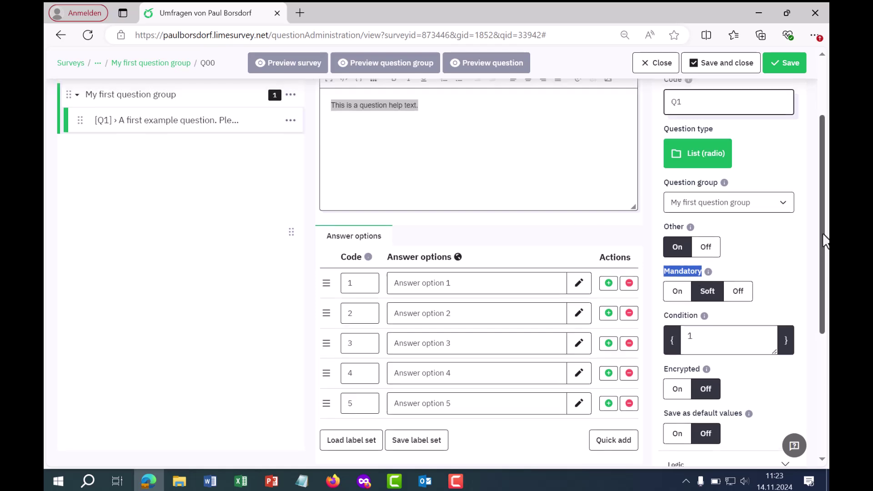
pyautogui.scroll(3, 825, 240)
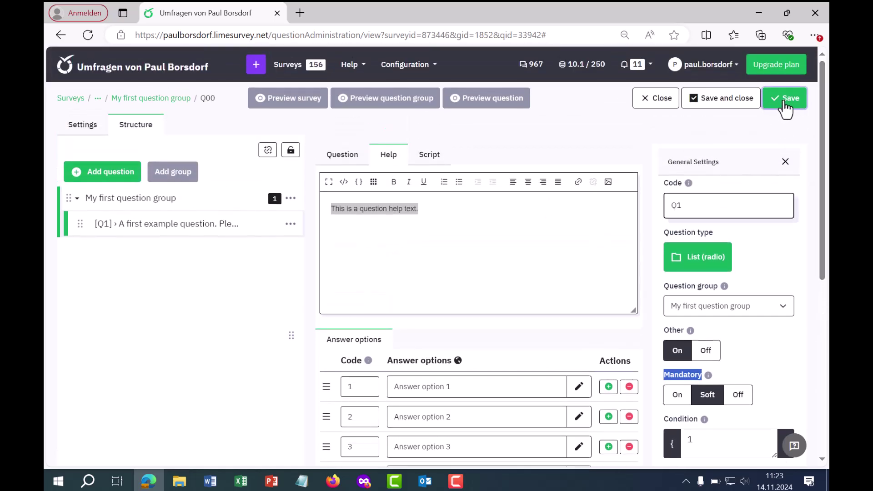
pyautogui.click(785, 102)
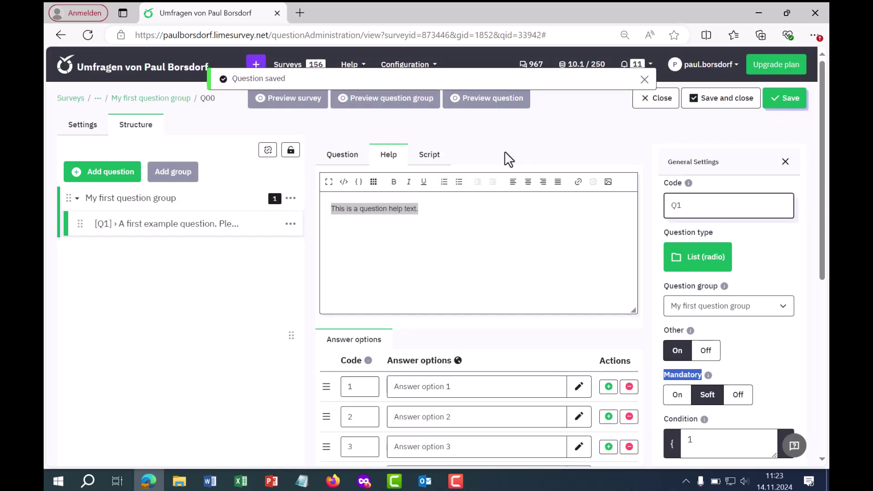
# Preview the survey, try to continue past the unanswered question, read the resulting notice, and close the preview
pyautogui.click(319, 112)
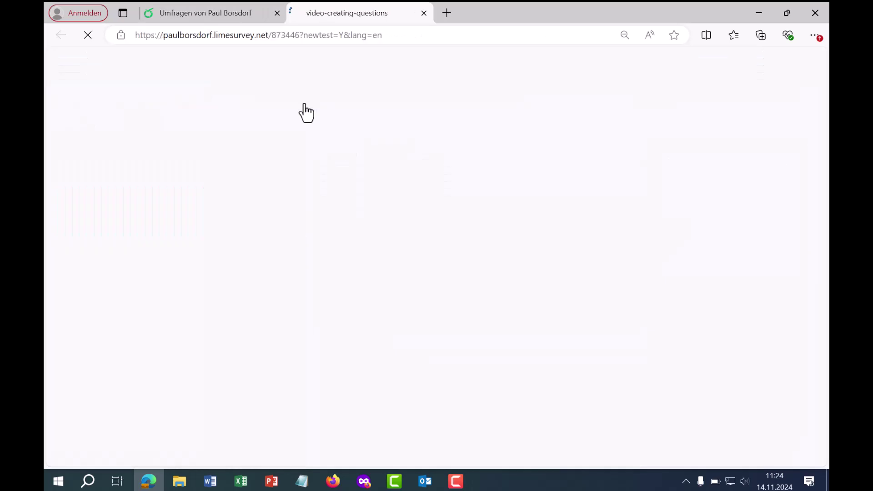
pyautogui.click(672, 241)
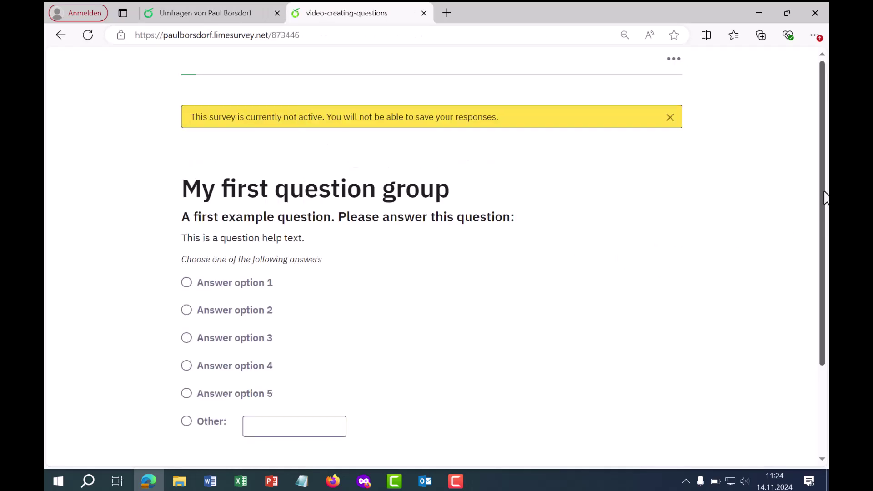
pyautogui.scroll(-3, 825, 198)
pyautogui.click(657, 428)
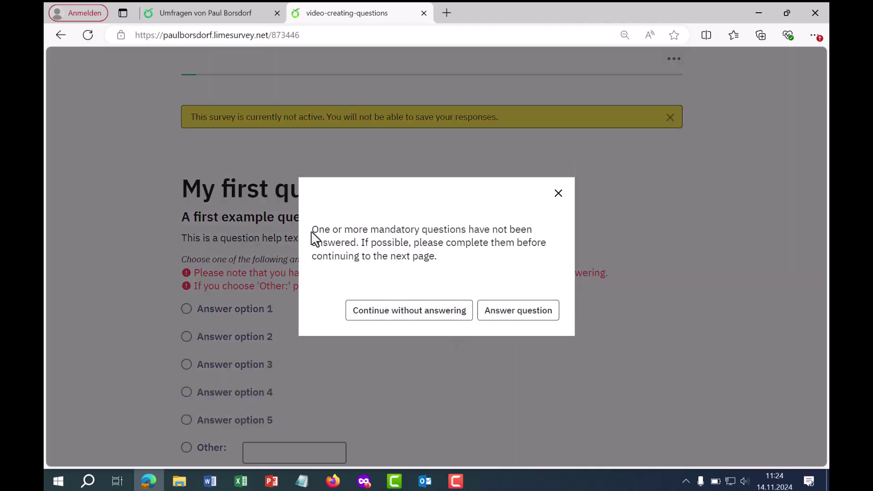
pyautogui.moveTo(312, 230); pyautogui.dragTo(533, 261)
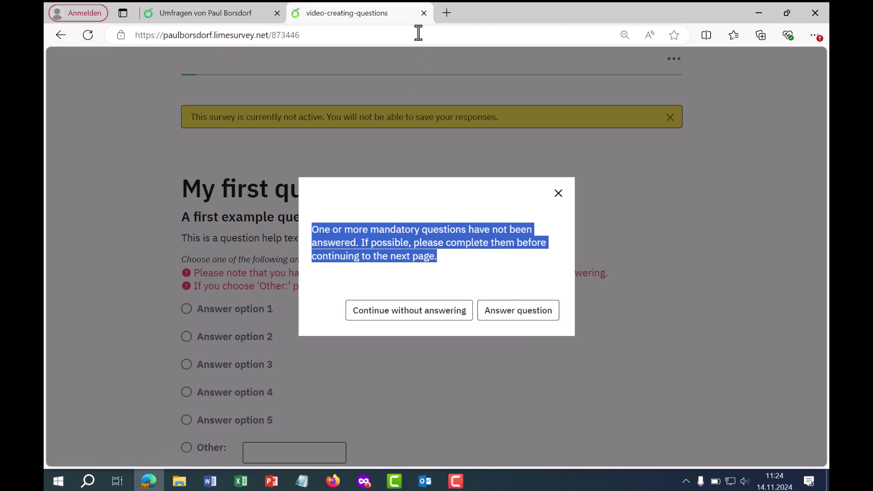
pyautogui.click(424, 13)
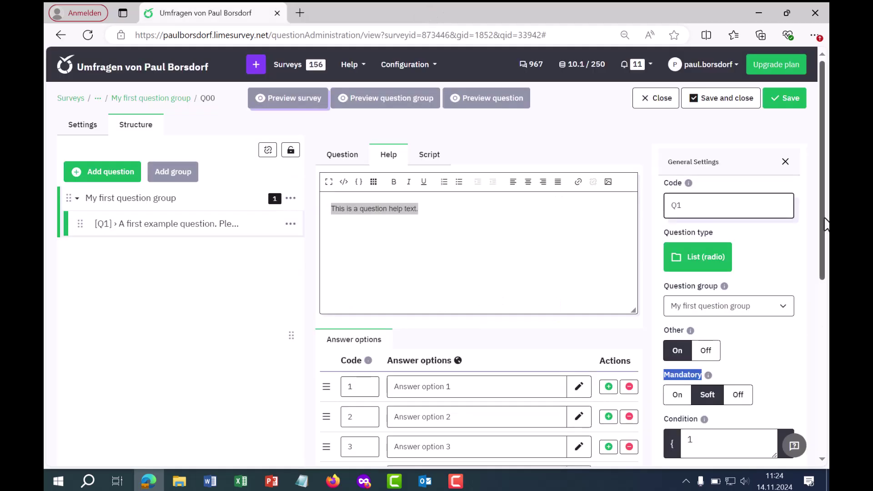
# Examine the question's Condition setting, and turn its Encrypted setting on and back off
pyautogui.moveTo(826, 223); pyautogui.dragTo(828, 302)
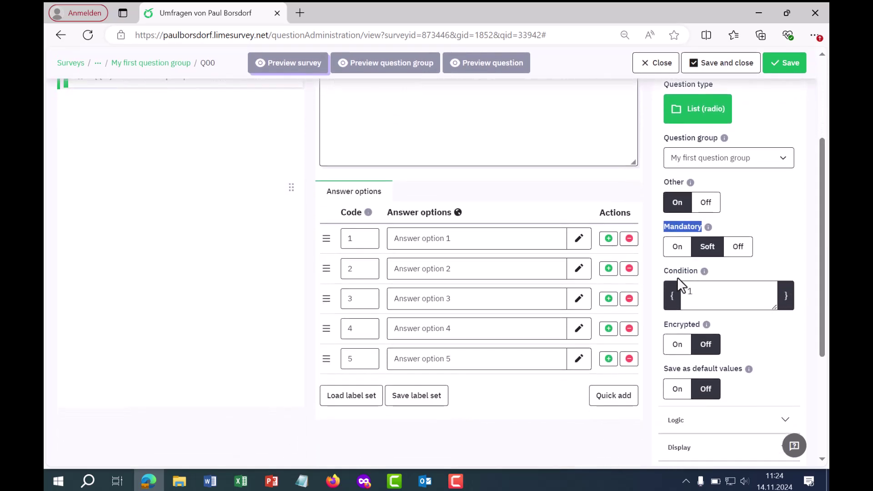
pyautogui.moveTo(663, 272); pyautogui.dragTo(698, 277)
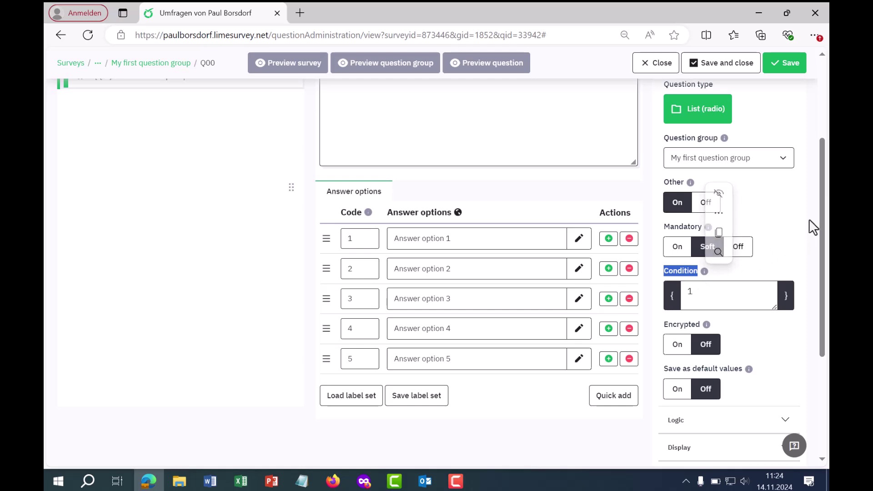
pyautogui.moveTo(822, 199); pyautogui.dragTo(828, 237)
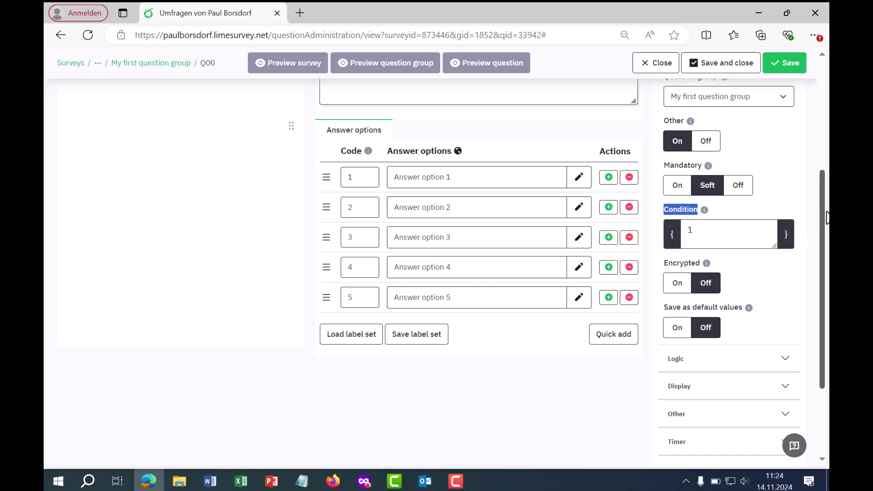
pyautogui.moveTo(828, 220); pyautogui.dragTo(829, 250)
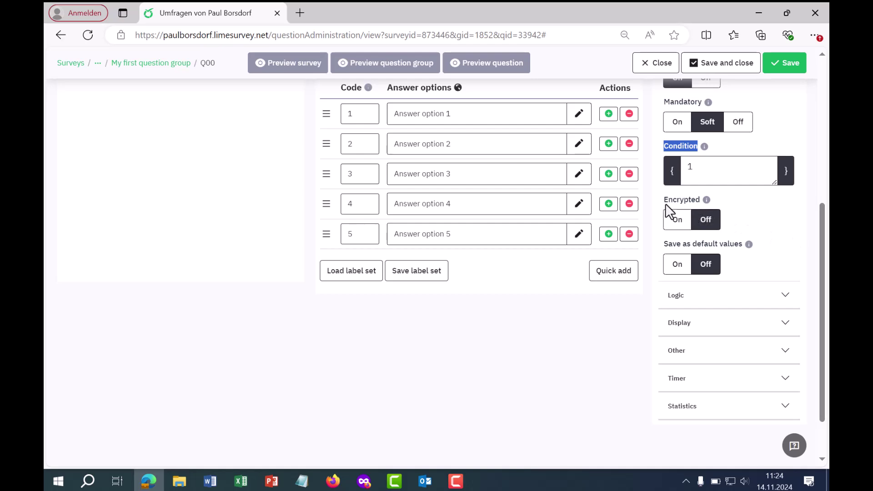
pyautogui.moveTo(664, 205); pyautogui.dragTo(703, 212)
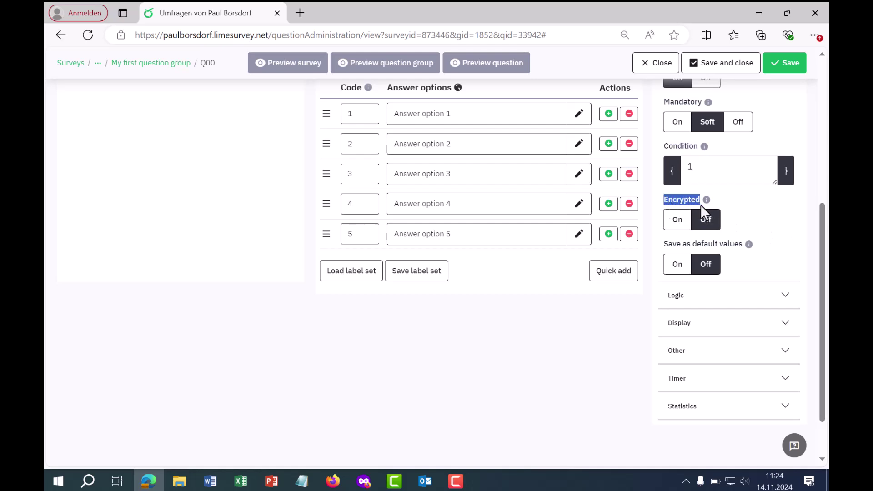
pyautogui.click(677, 219)
pyautogui.click(704, 220)
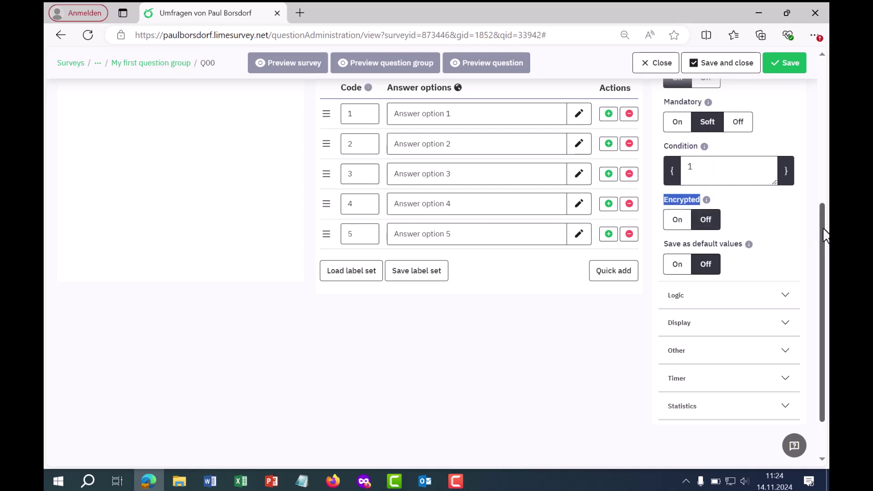
# Turn the question's Save as default values setting on and back off
pyautogui.moveTo(826, 235); pyautogui.dragTo(828, 264)
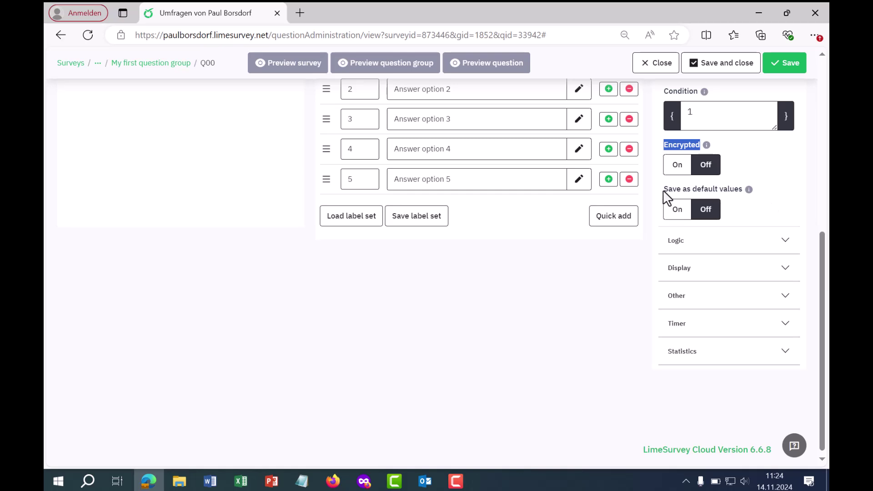
pyautogui.moveTo(664, 190); pyautogui.dragTo(741, 191)
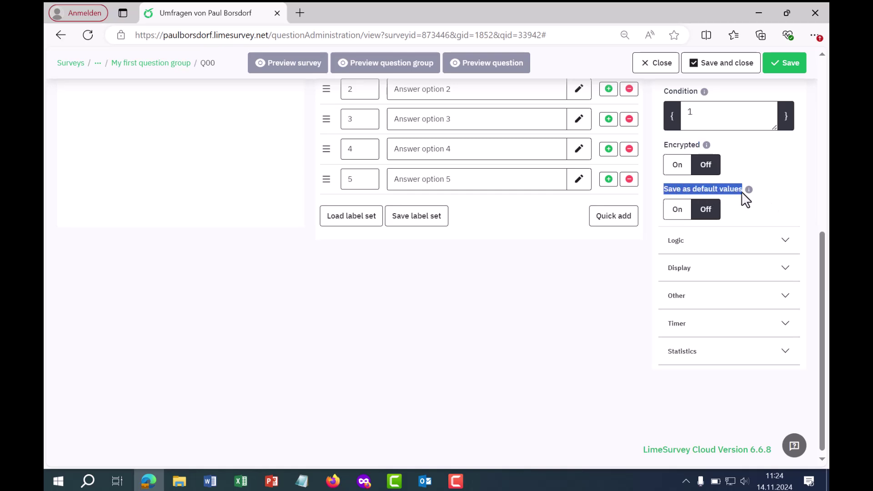
pyautogui.click(673, 213)
pyautogui.click(706, 212)
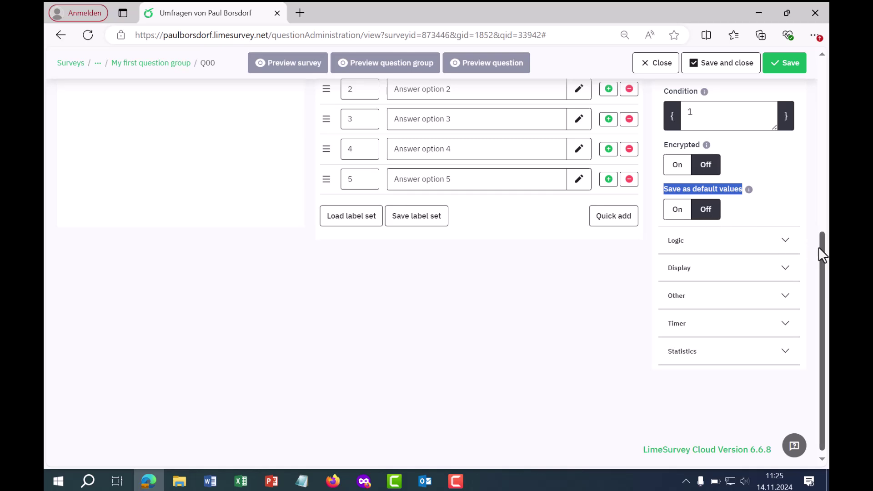
# Make the 'Other:' comment mandatory in the question's Logic settings and save the question
pyautogui.moveTo(824, 255); pyautogui.dragTo(824, 257)
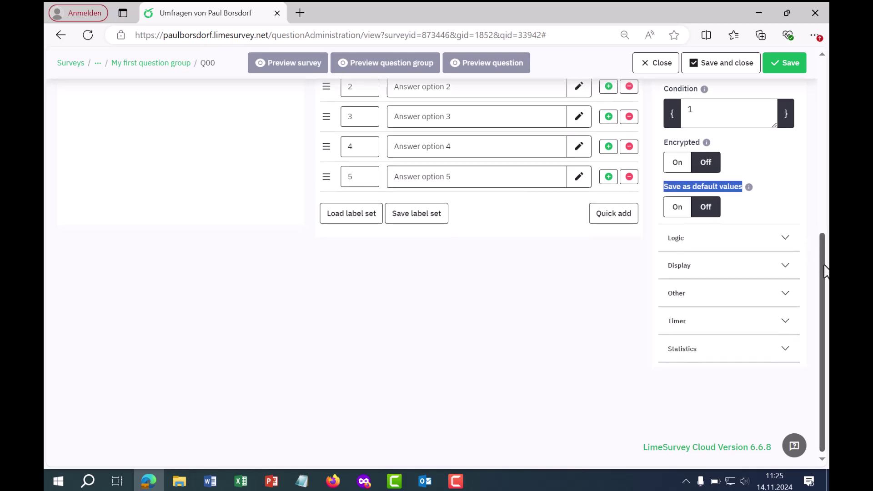
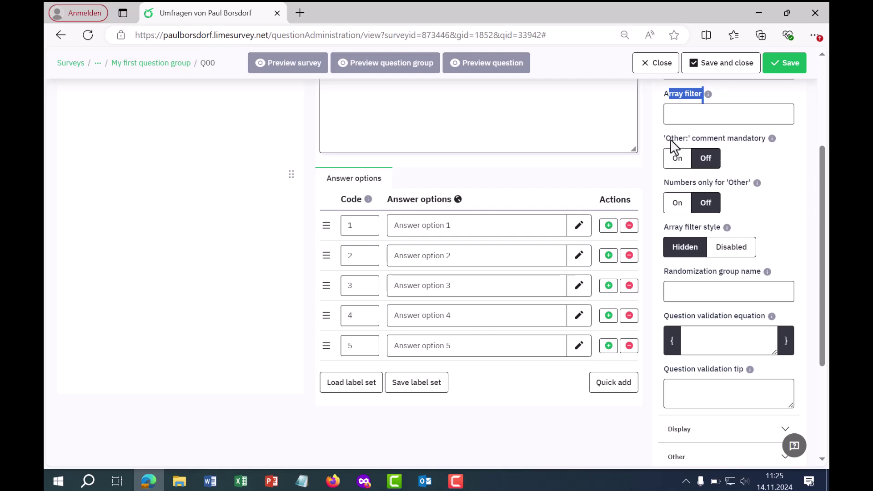
pyautogui.moveTo(664, 138); pyautogui.dragTo(772, 147)
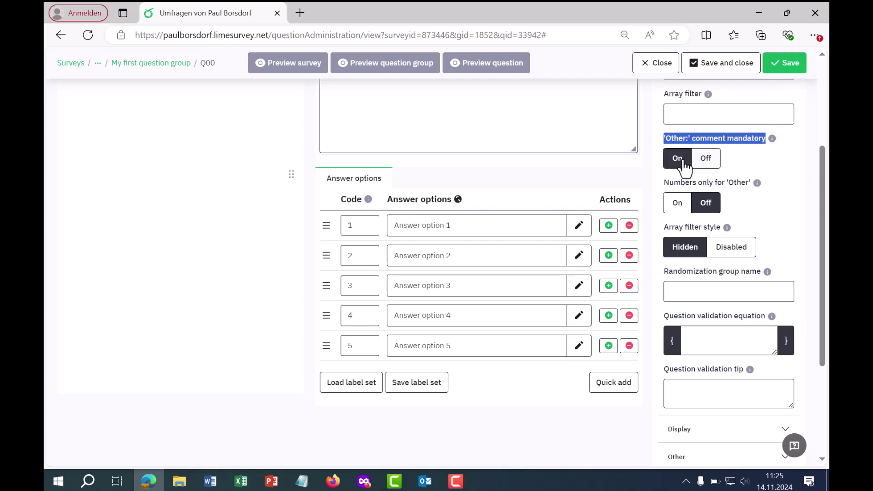
pyautogui.click(709, 164)
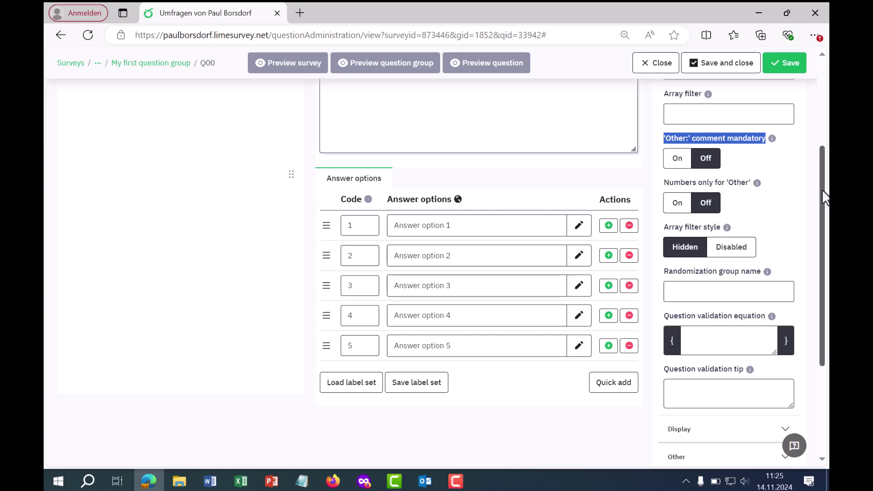
pyautogui.moveTo(822, 195); pyautogui.dragTo(823, 147)
pyautogui.click(678, 249)
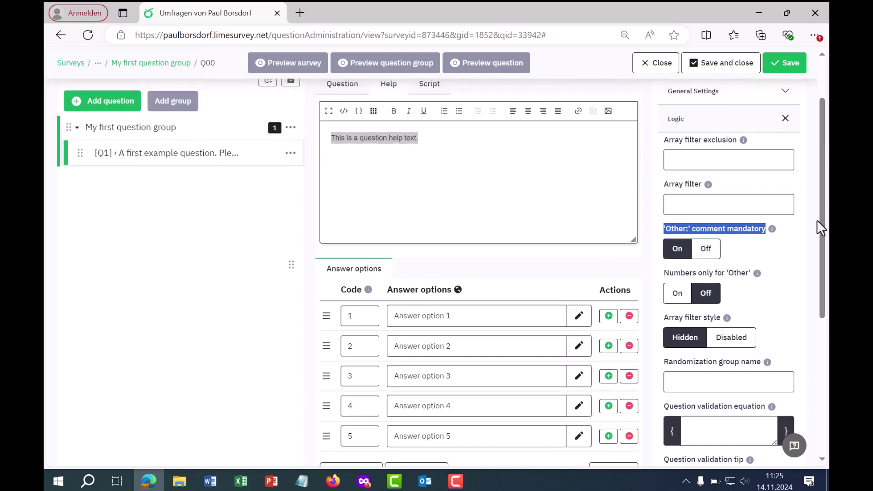
pyautogui.moveTo(822, 230); pyautogui.dragTo(823, 193)
pyautogui.click(780, 101)
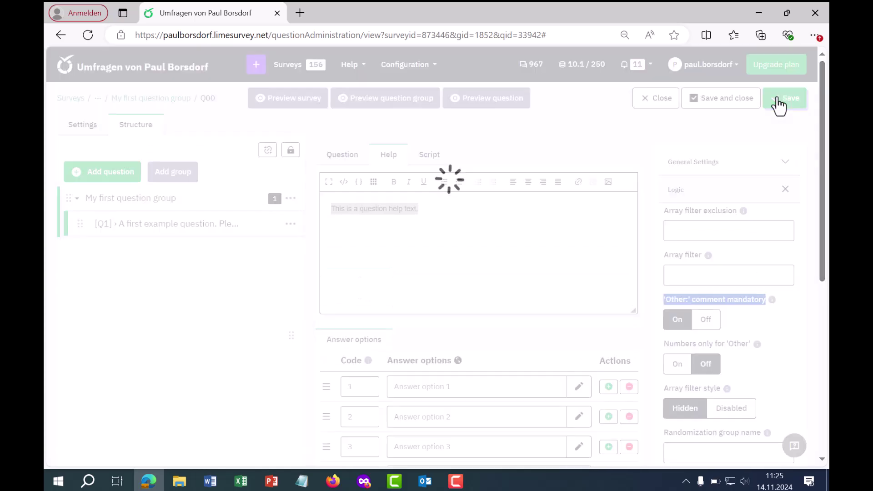
# Preview the question, choose Other, read the hint about its text field, fill the field with "test", and close the preview
pyautogui.click(493, 100)
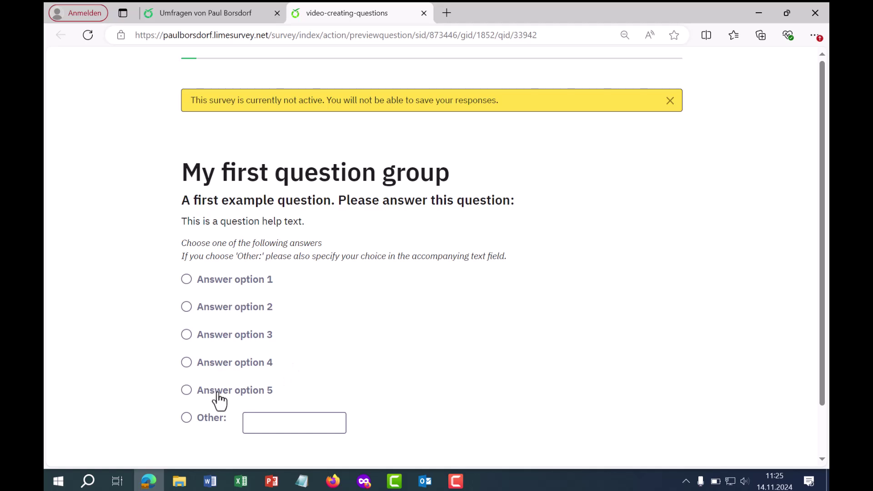
pyautogui.click(187, 418)
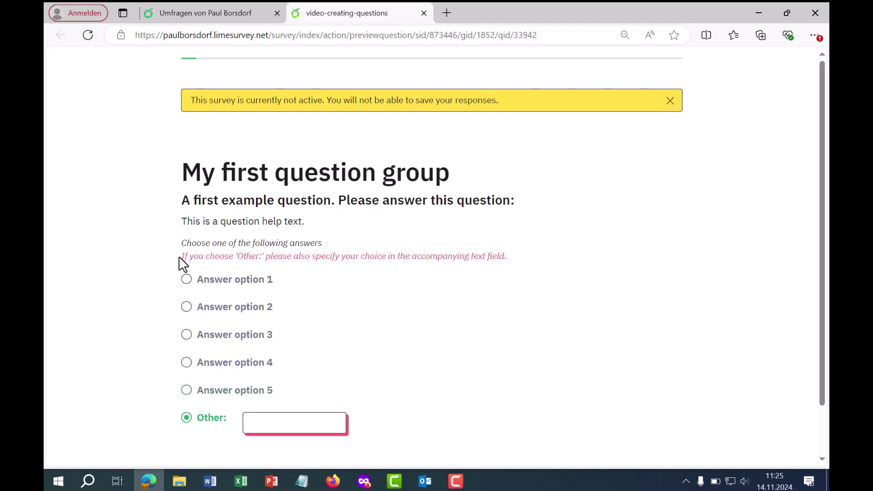
pyautogui.moveTo(179, 257); pyautogui.dragTo(308, 279)
pyautogui.click(522, 251)
pyautogui.tripleClick(542, 262)
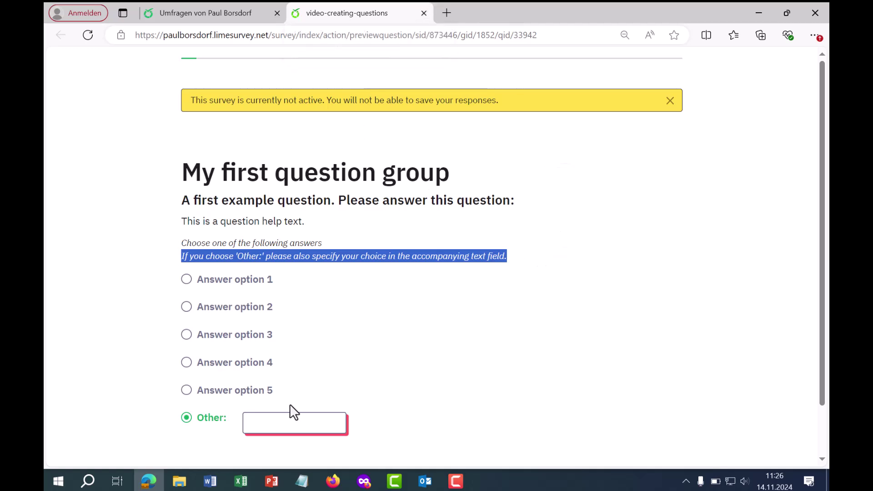
pyautogui.click(281, 426)
pyautogui.write('test')
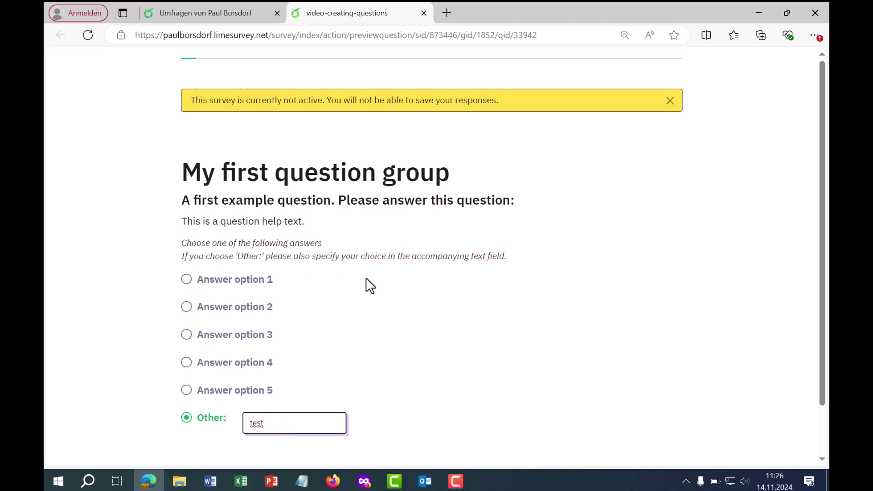
pyautogui.click(424, 13)
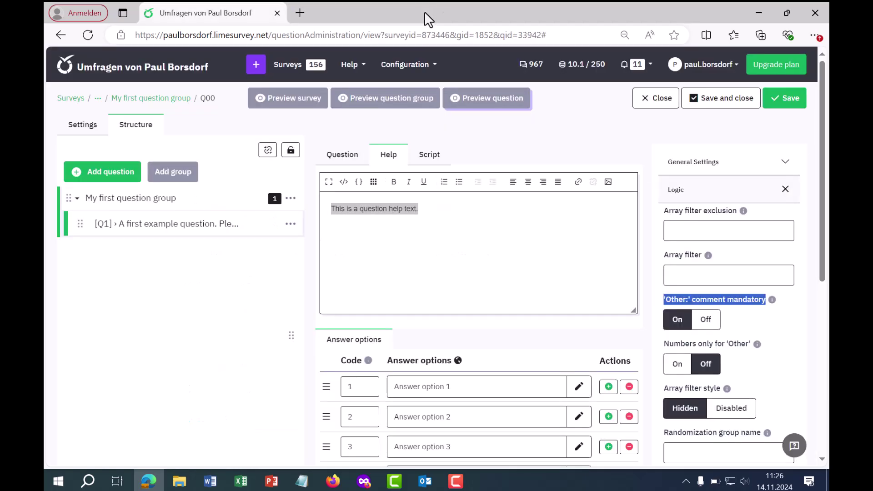
# Examine the Numbers only for 'Other', Array filter style and Randomization group name options in the Logic settings
pyautogui.moveTo(819, 211); pyautogui.dragTo(813, 269)
pyautogui.moveTo(662, 226); pyautogui.dragTo(749, 229)
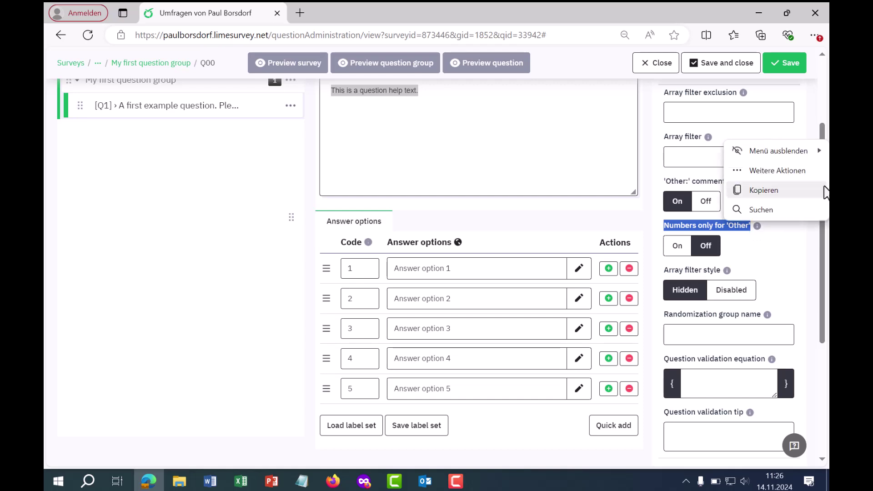
pyautogui.moveTo(822, 245); pyautogui.dragTo(824, 259)
pyautogui.scroll(-1, 824, 260)
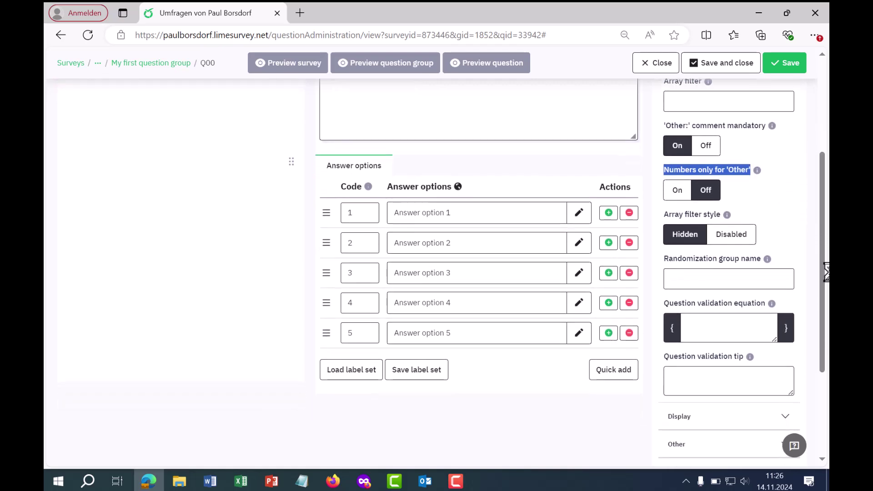
pyautogui.moveTo(664, 194); pyautogui.dragTo(719, 200)
pyautogui.moveTo(664, 241); pyautogui.dragTo(760, 244)
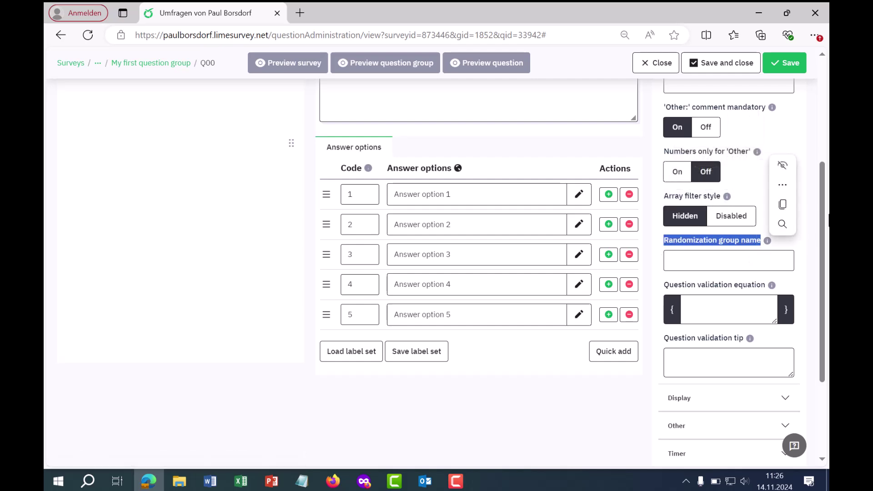
# Set the Randomization group name to r1 in the question's Logic settings
pyautogui.scroll(-2, 810, 228)
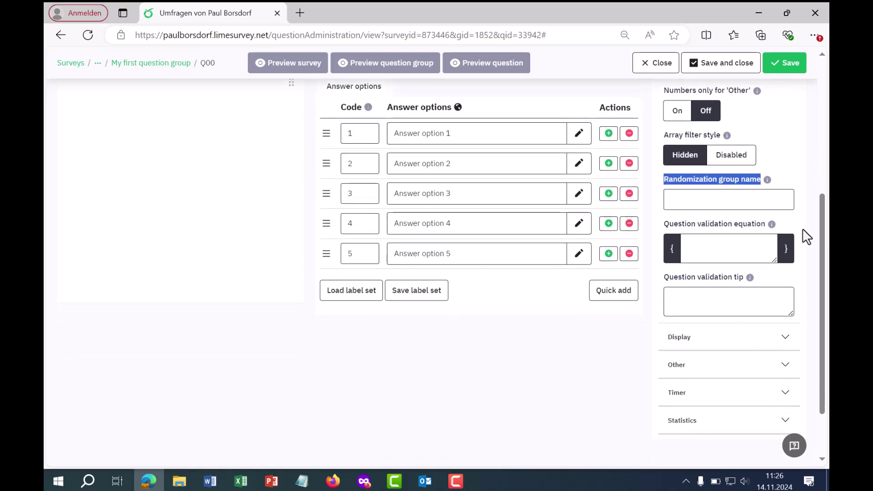
pyautogui.click(708, 198)
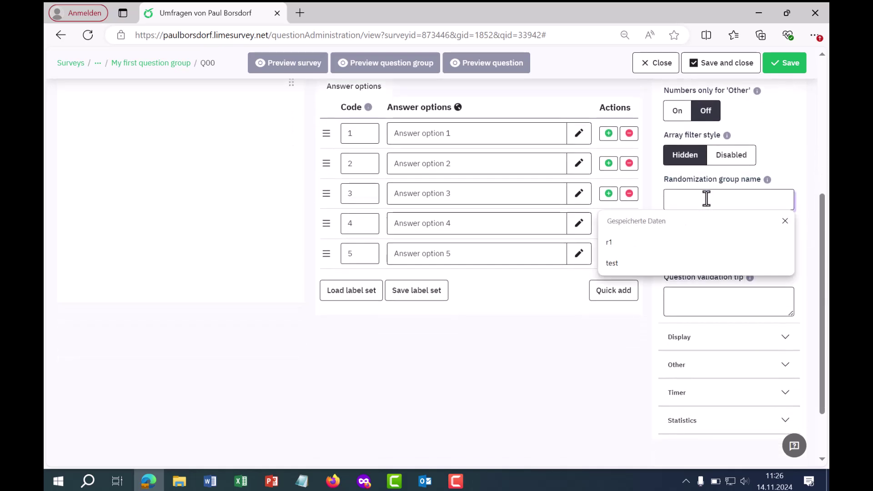
pyautogui.click(700, 245)
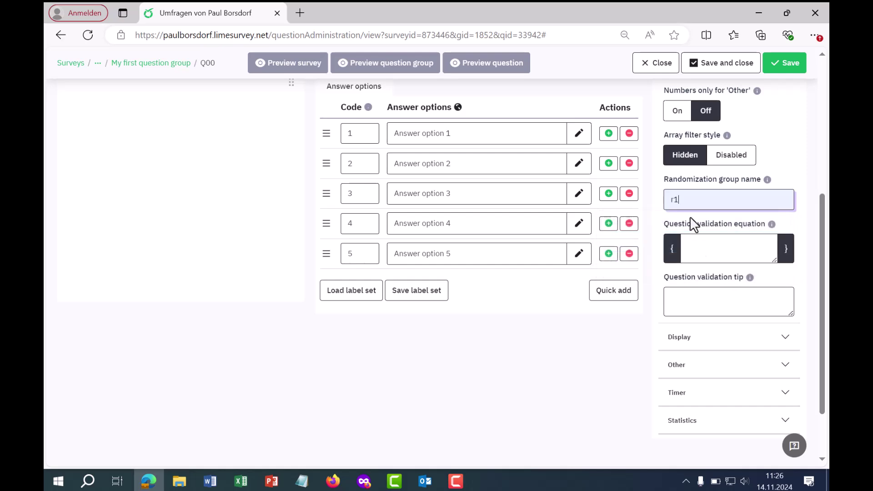
pyautogui.moveTo(682, 196); pyautogui.dragTo(671, 197)
# Enter Q1!=Q2 as the Question validation equation, leaving the Question validation tip empty
pyautogui.moveTo(823, 218); pyautogui.dragTo(825, 250)
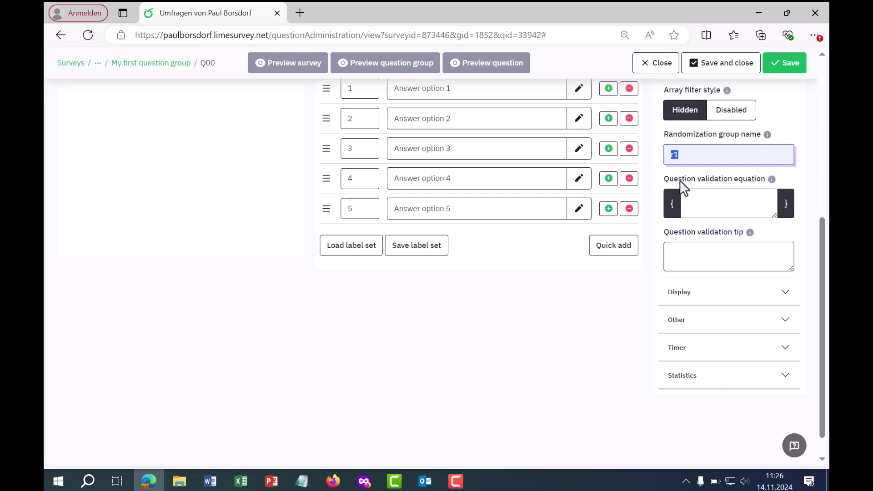
pyautogui.moveTo(662, 176); pyautogui.dragTo(763, 179)
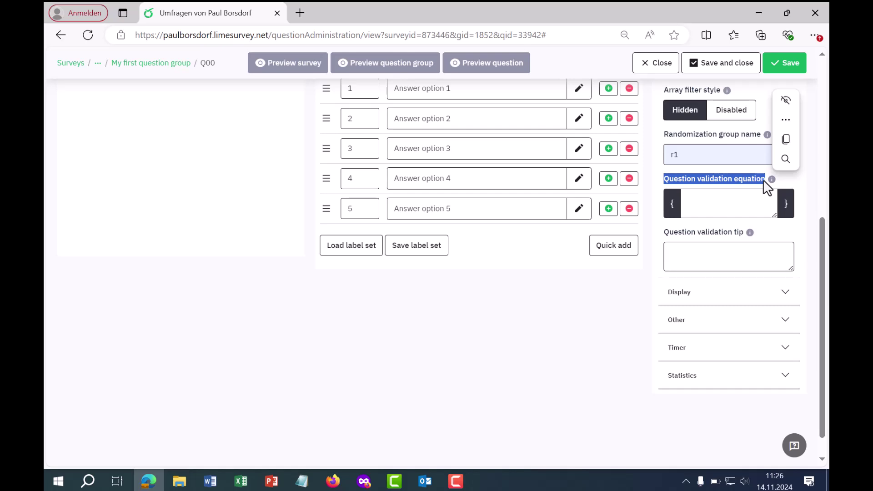
pyautogui.click(727, 203)
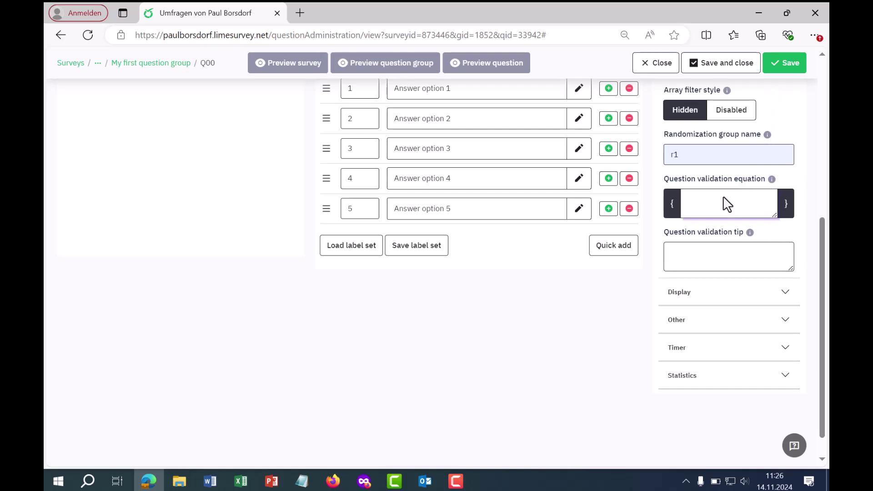
pyautogui.write('Q1!=Q2')
pyautogui.click(723, 263)
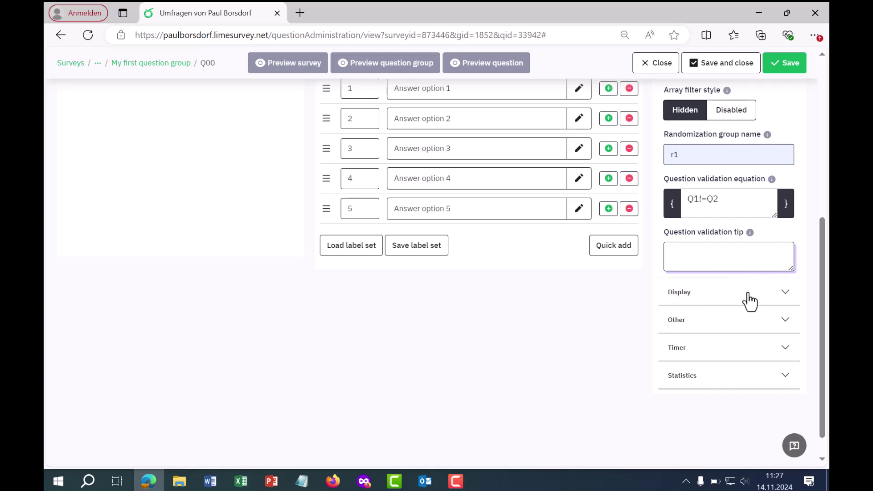
# Set the label for the 'Other:' option to "additional information" in the Display settings and save the question
pyautogui.click(787, 296)
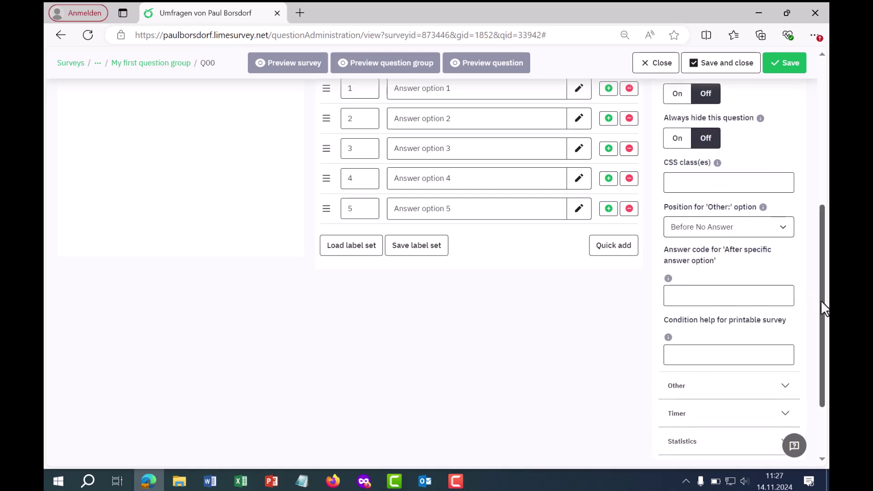
pyautogui.moveTo(821, 300); pyautogui.dragTo(828, 205)
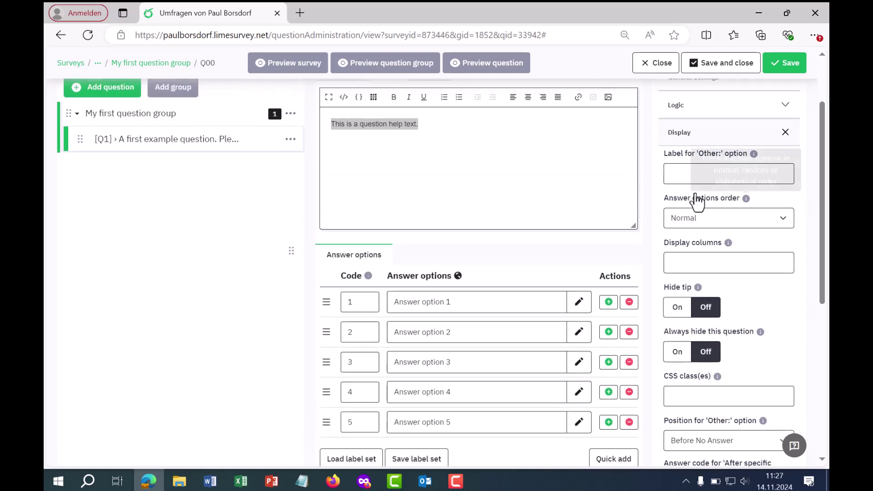
pyautogui.moveTo(664, 155); pyautogui.dragTo(748, 156)
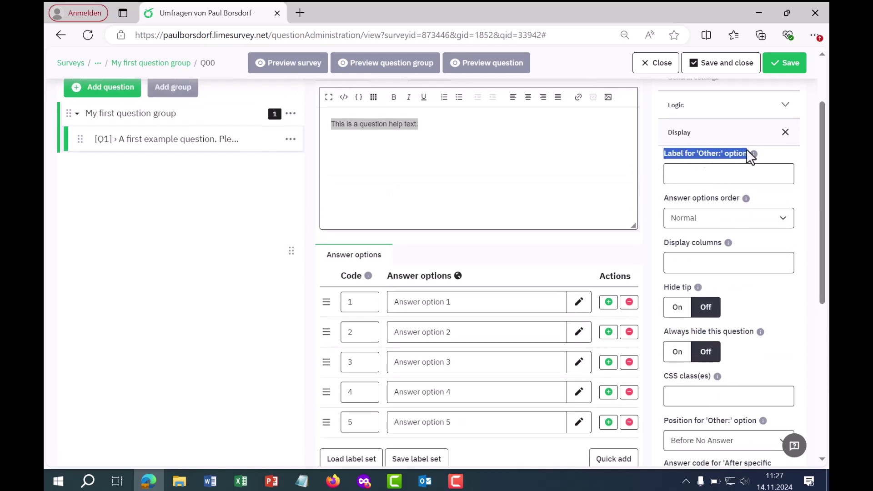
pyautogui.click(711, 172)
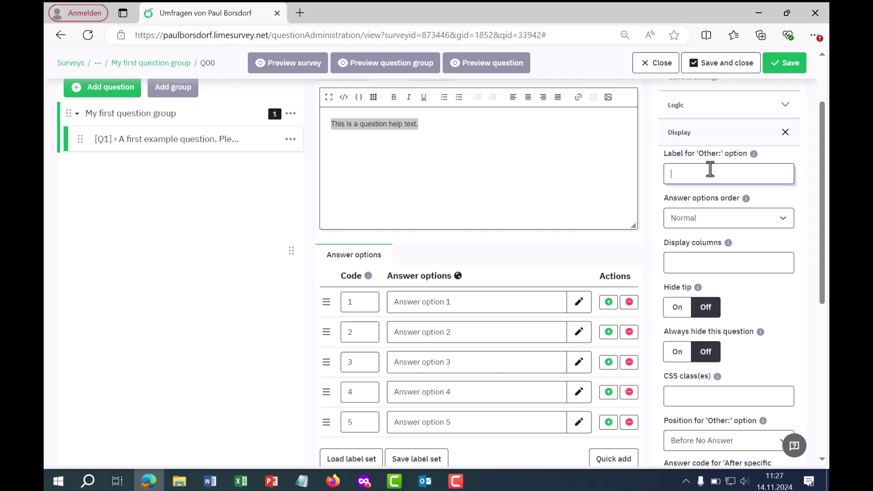
pyautogui.write('additional information')
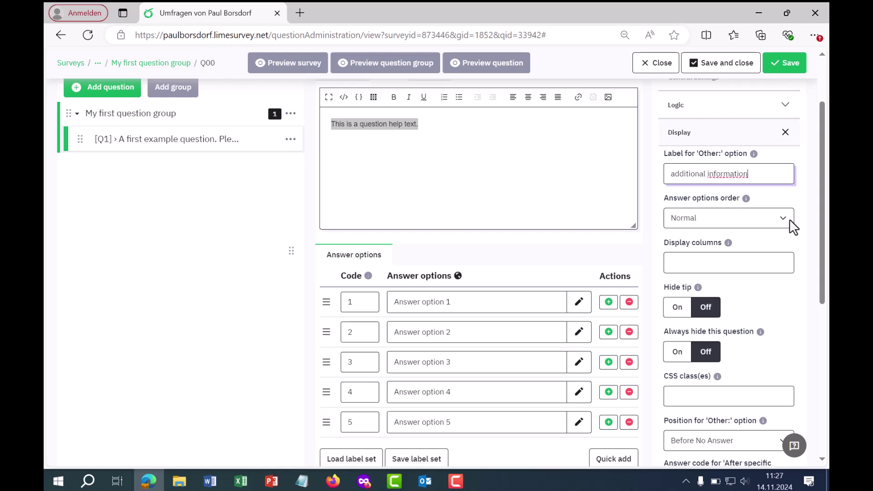
pyautogui.scroll(2, 826, 195)
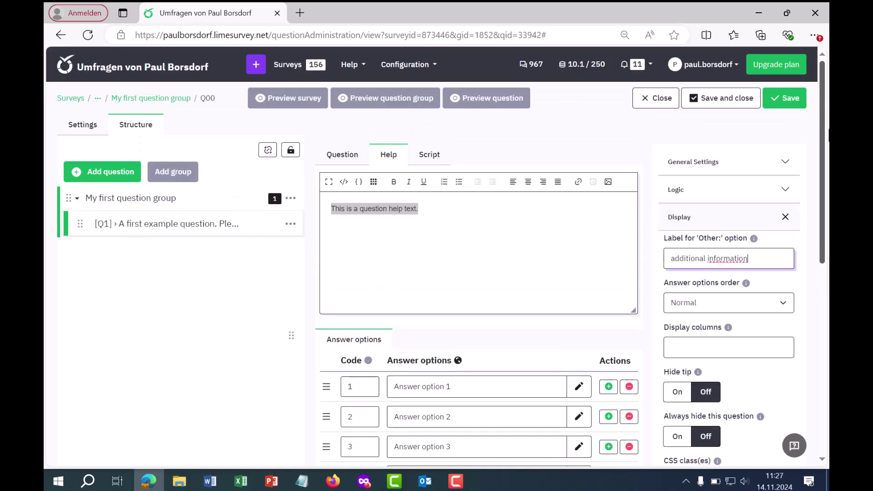
pyautogui.click(788, 101)
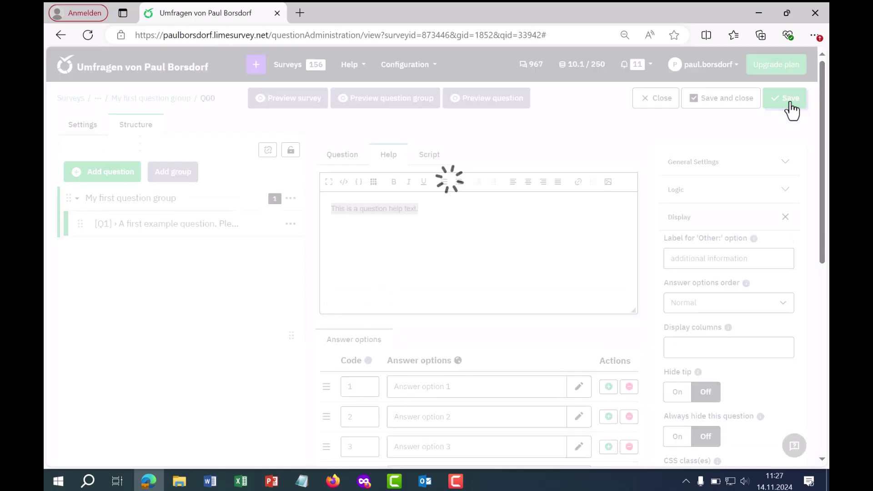
# Preview the question to check the label of the 'Other:' option, and close the preview
pyautogui.click(490, 103)
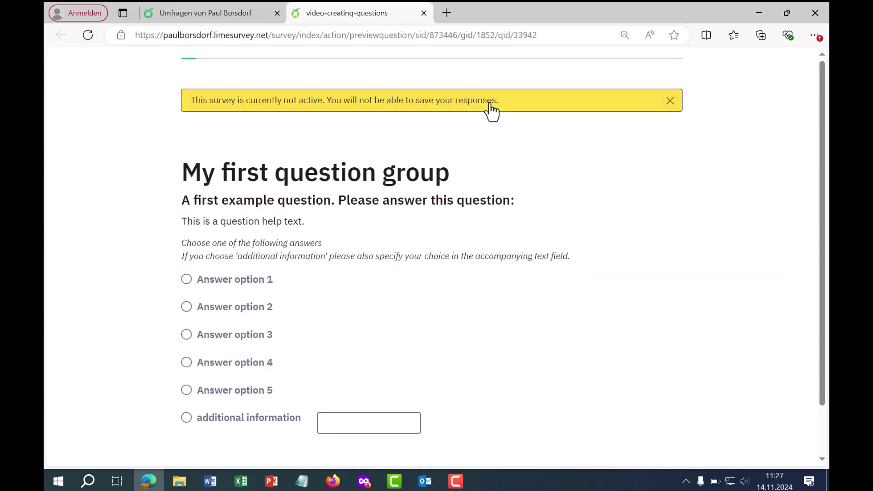
pyautogui.moveTo(198, 419); pyautogui.dragTo(302, 426)
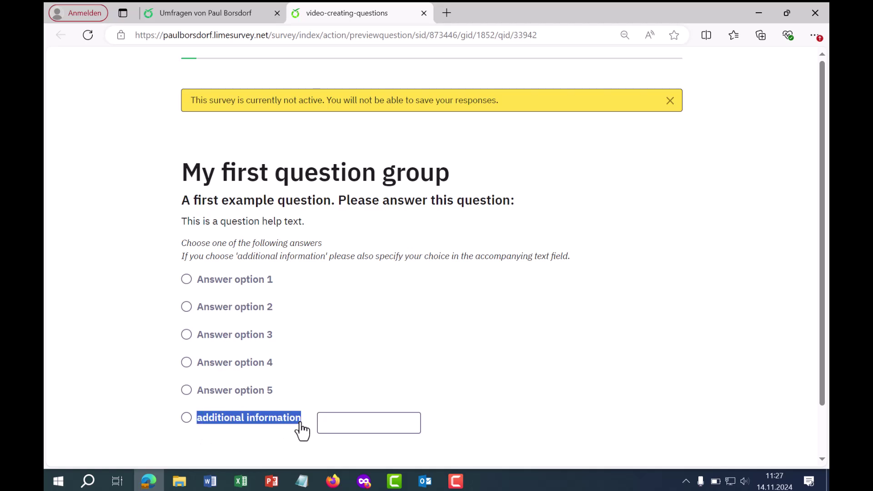
pyautogui.click(423, 13)
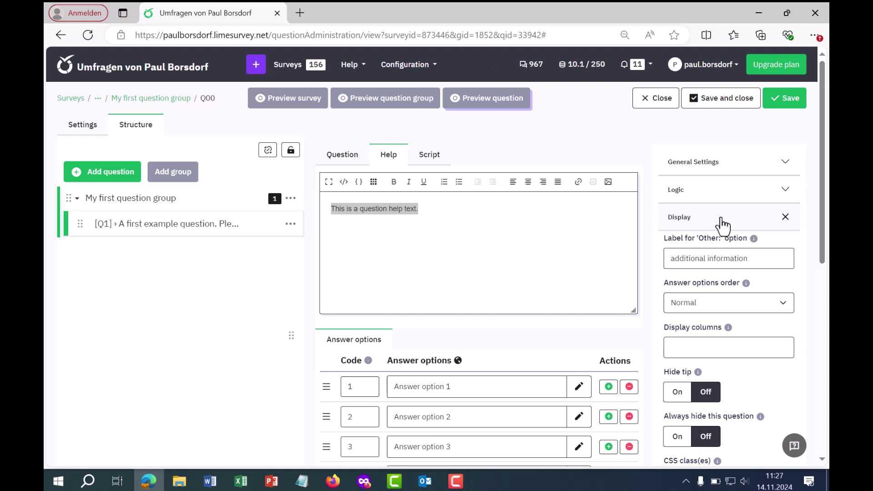
# Examine the available choices for Answer options order in the Display settings, keeping it on Normal
pyautogui.moveTo(823, 182); pyautogui.dragTo(827, 184)
pyautogui.scroll(-3, 827, 185)
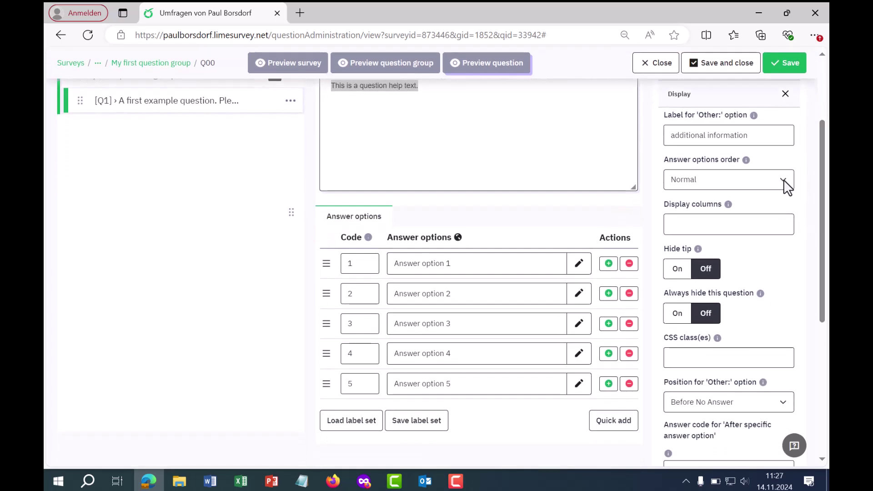
pyautogui.moveTo(739, 159); pyautogui.dragTo(664, 157)
pyautogui.click(783, 180)
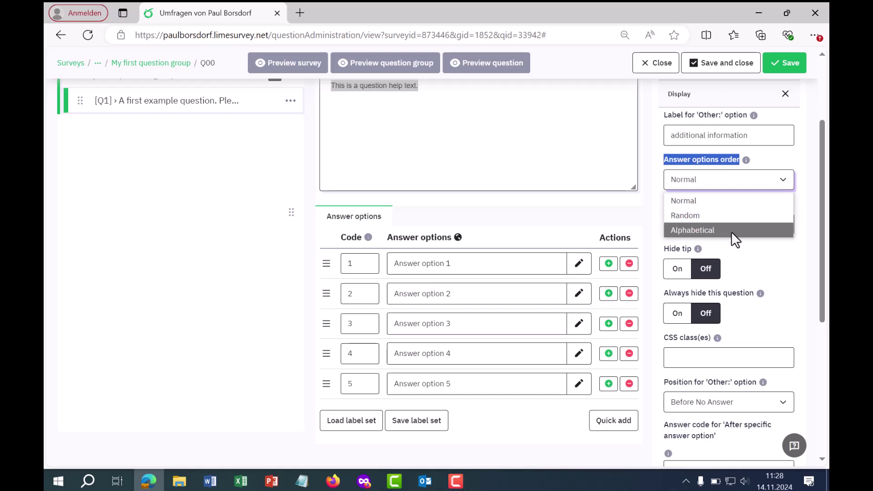
pyautogui.click(812, 205)
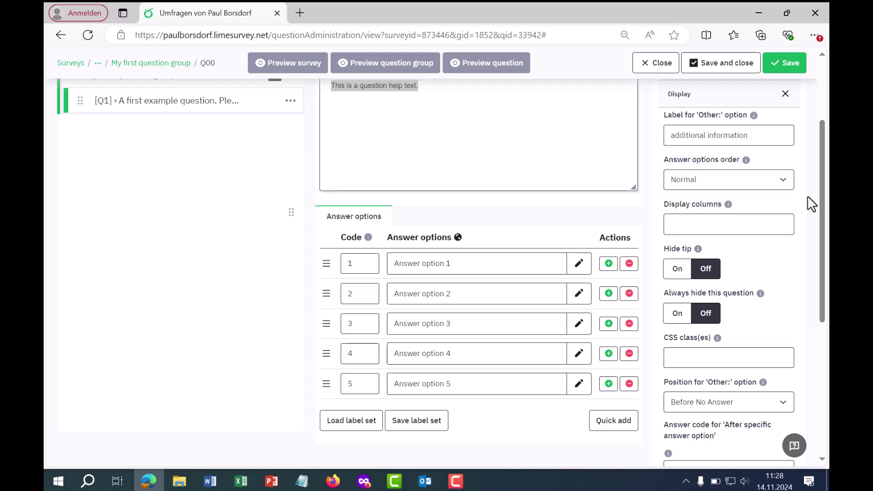
# Set Display columns to 2, save the question, and check the column layout in a question preview
pyautogui.click(740, 224)
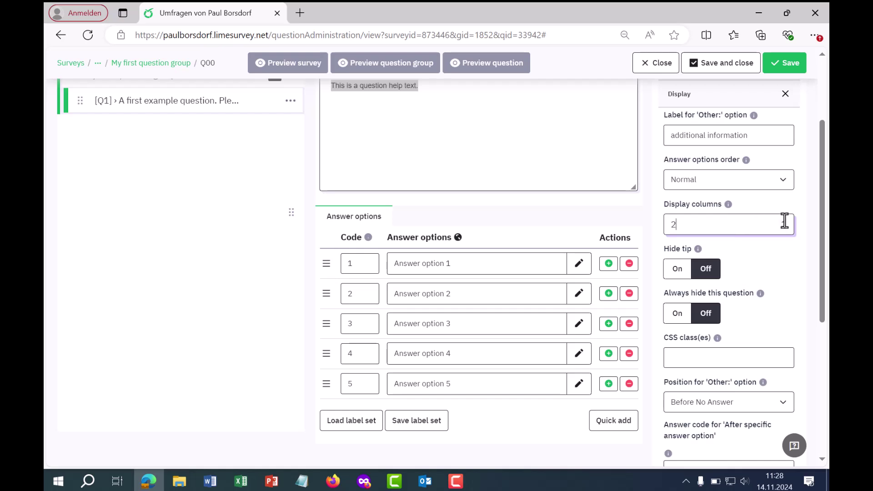
pyautogui.scroll(1, 821, 219)
pyautogui.scroll(2, 820, 220)
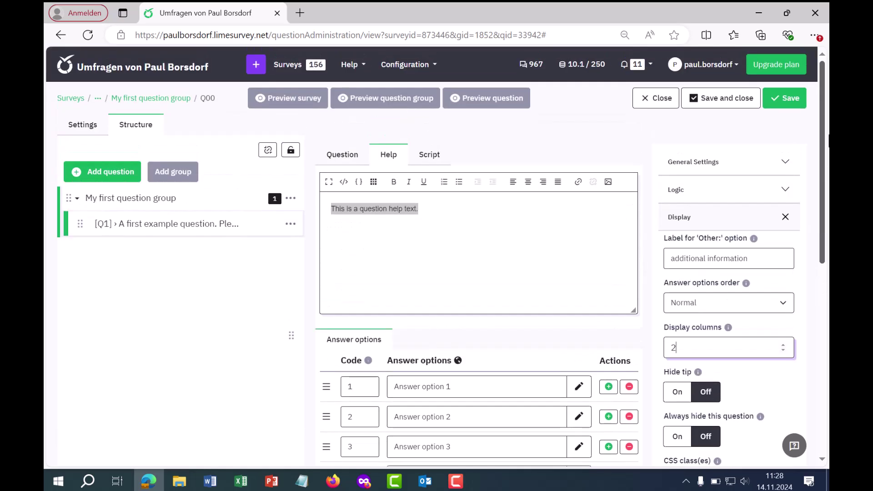
pyautogui.click(784, 99)
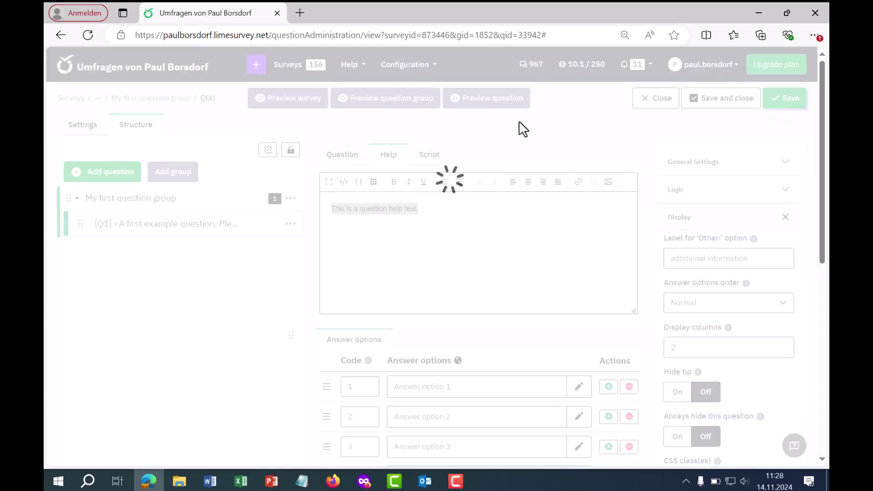
pyautogui.click(496, 101)
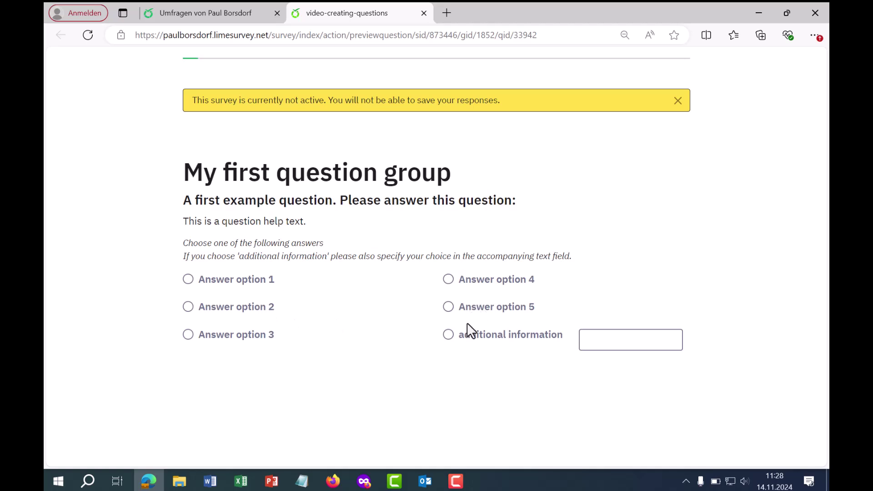
pyautogui.click(424, 13)
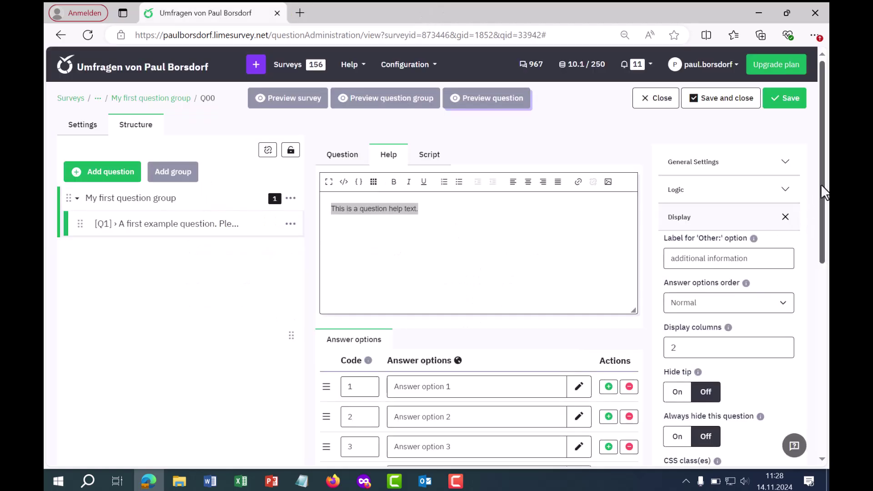
# Turn on Hide tip in the question's Display settings and save the question
pyautogui.moveTo(823, 194); pyautogui.dragTo(829, 267)
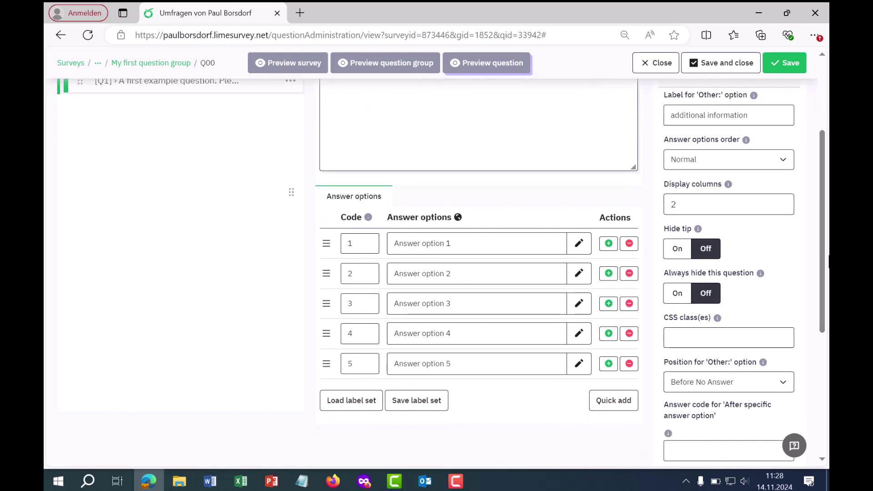
pyautogui.moveTo(664, 228); pyautogui.dragTo(667, 229)
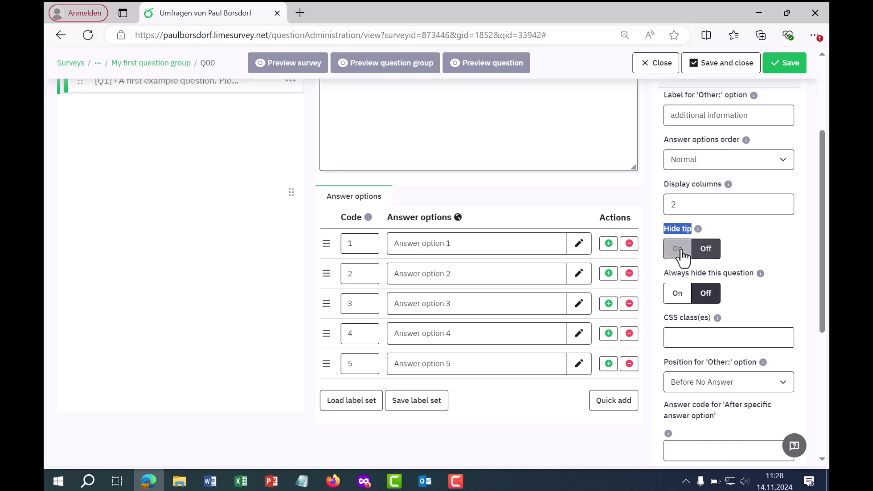
pyautogui.click(677, 248)
pyautogui.moveTo(819, 241); pyautogui.dragTo(819, 173)
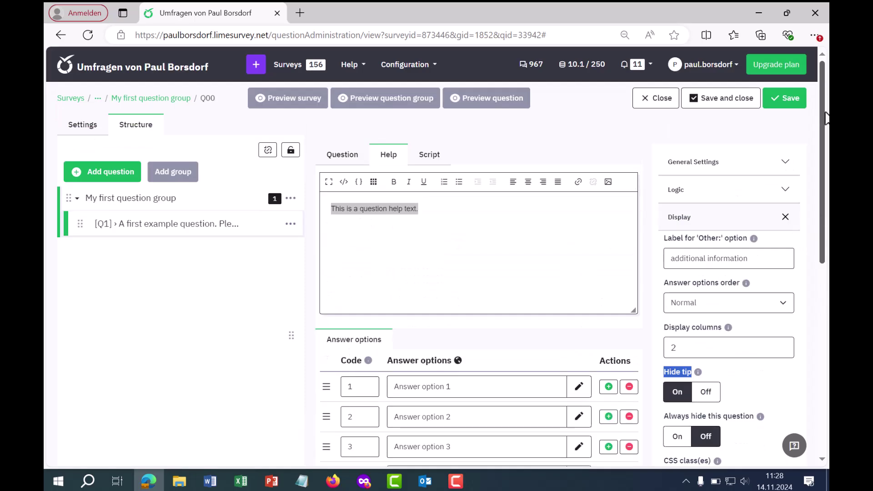
pyautogui.click(791, 98)
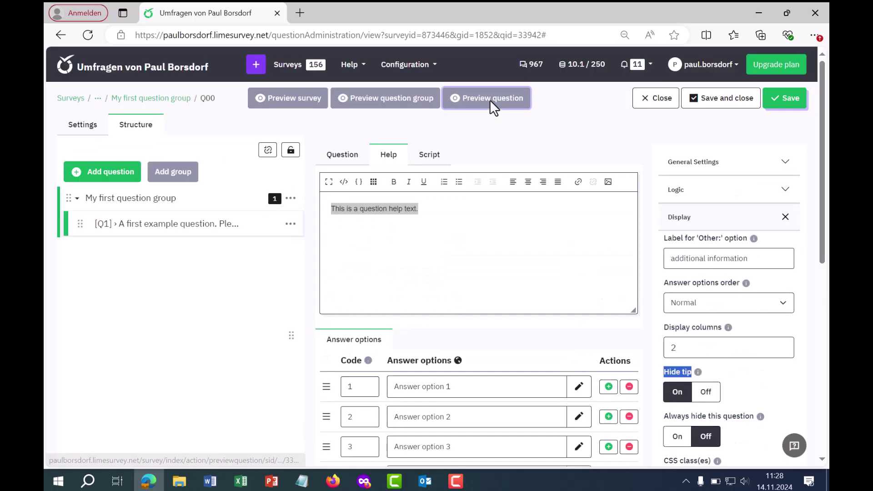
# Preview the question to check the text above the answer options with tips hidden, and close the preview
pyautogui.click(497, 105)
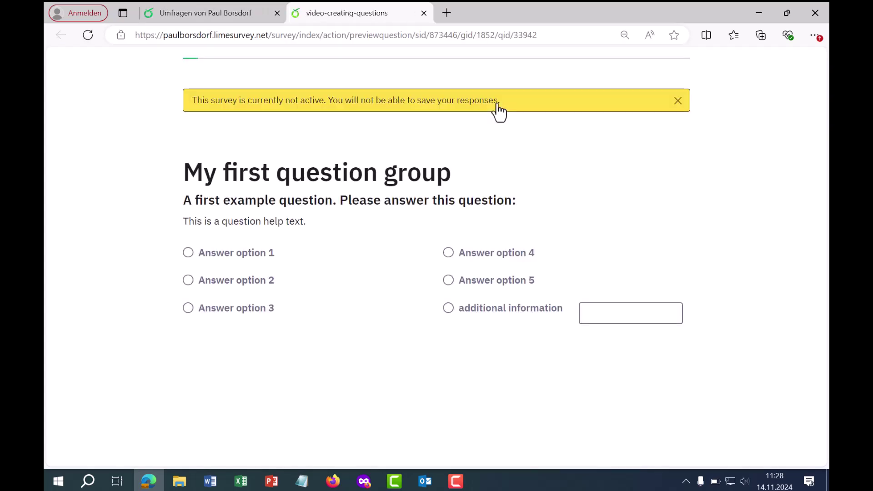
pyautogui.moveTo(311, 226); pyautogui.dragTo(169, 213)
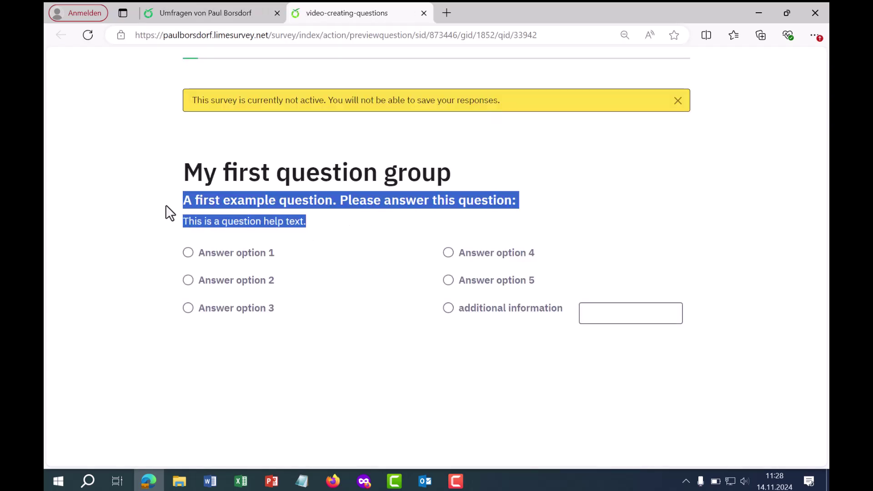
pyautogui.click(423, 13)
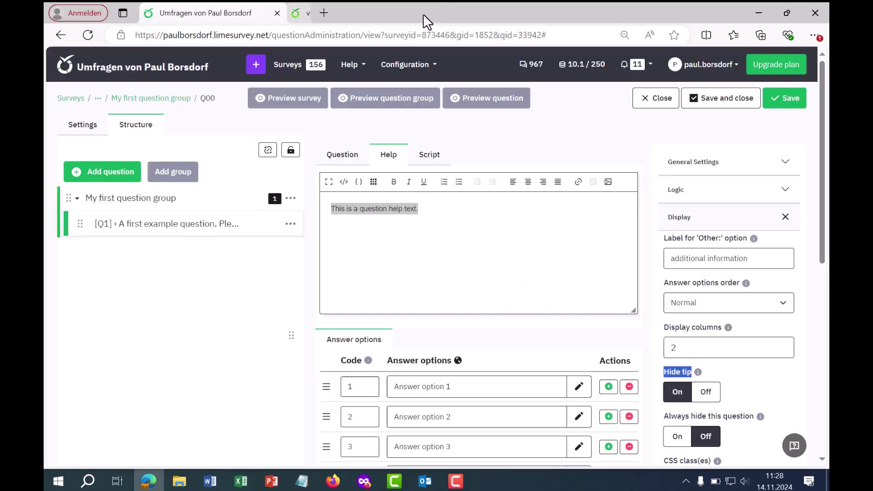
# Examine the Always hide this question and CSS class(es) options in the Display settings, trying the hide switch on and back off
pyautogui.moveTo(821, 182); pyautogui.dragTo(796, 273)
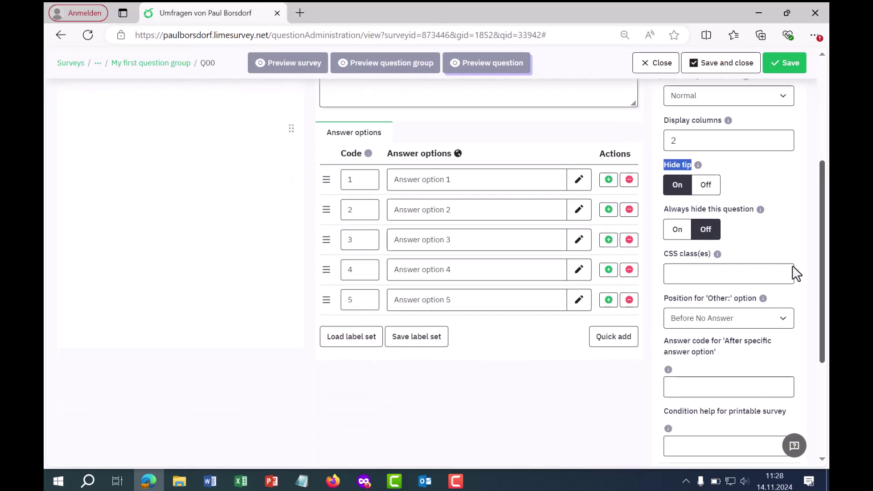
pyautogui.moveTo(663, 215); pyautogui.dragTo(751, 213)
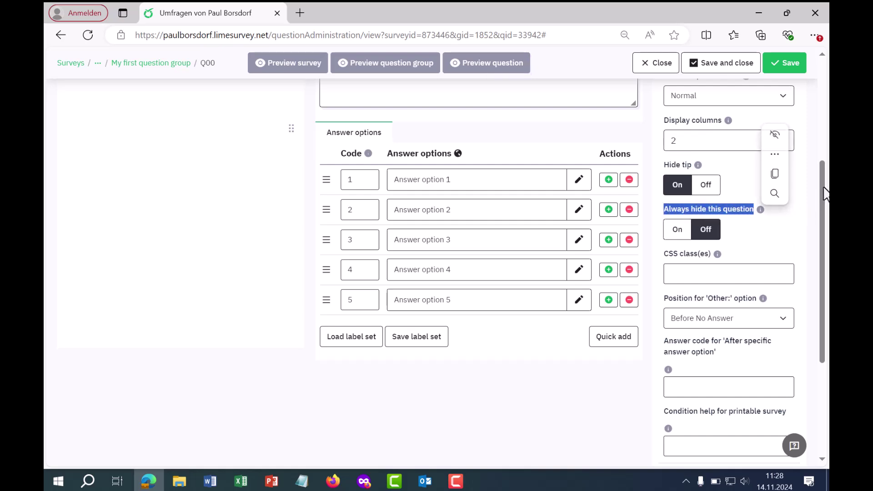
pyautogui.moveTo(826, 193); pyautogui.dragTo(828, 220)
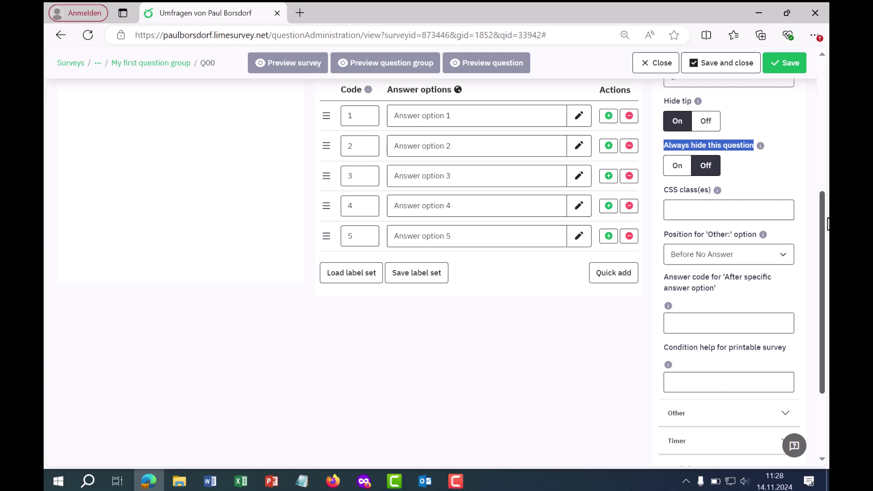
pyautogui.click(673, 172)
pyautogui.click(703, 168)
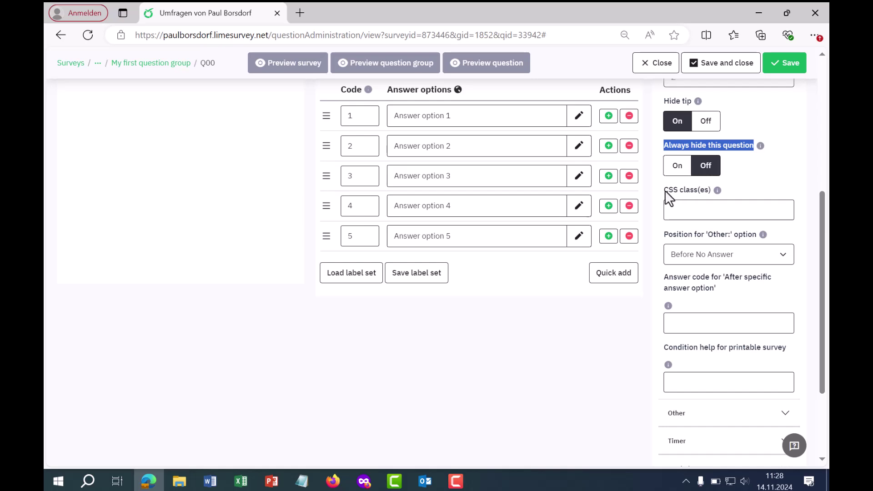
pyautogui.moveTo(665, 190); pyautogui.dragTo(710, 190)
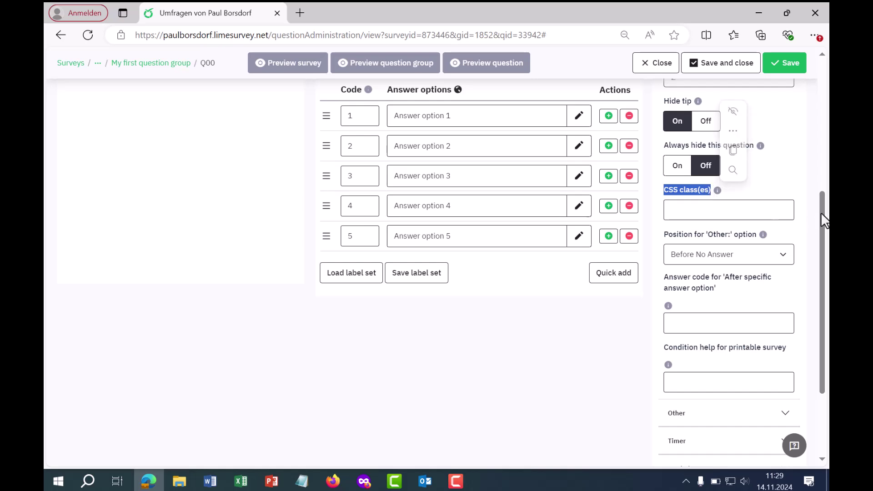
pyautogui.moveTo(821, 212); pyautogui.dragTo(824, 238)
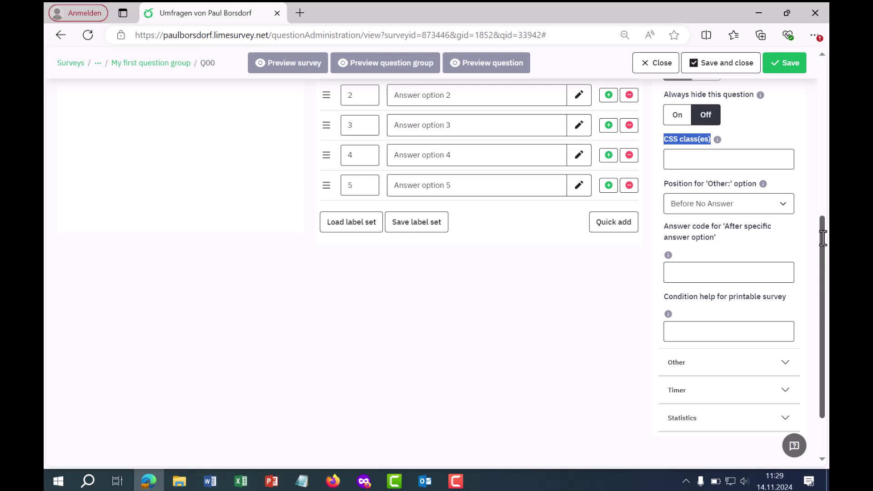
# Set Position for 'Other:' option to After specific answer option, with 3 as the answer code
pyautogui.moveTo(823, 238); pyautogui.dragTo(825, 248)
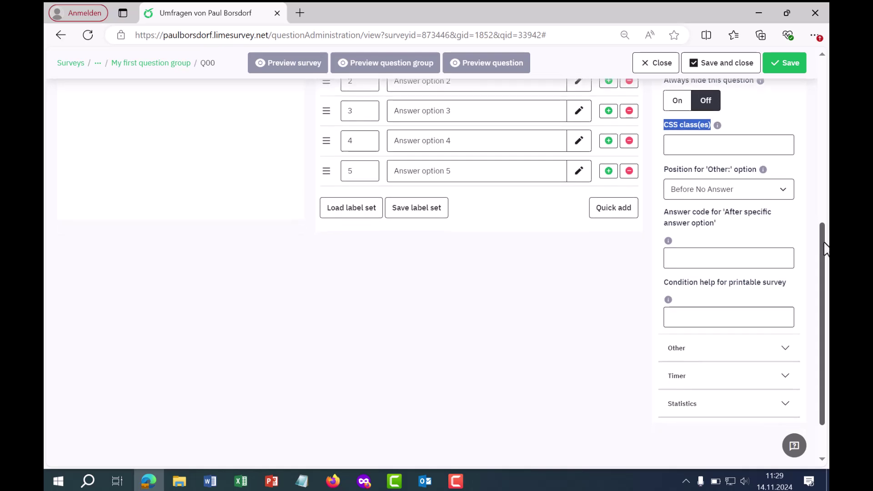
pyautogui.click(663, 171)
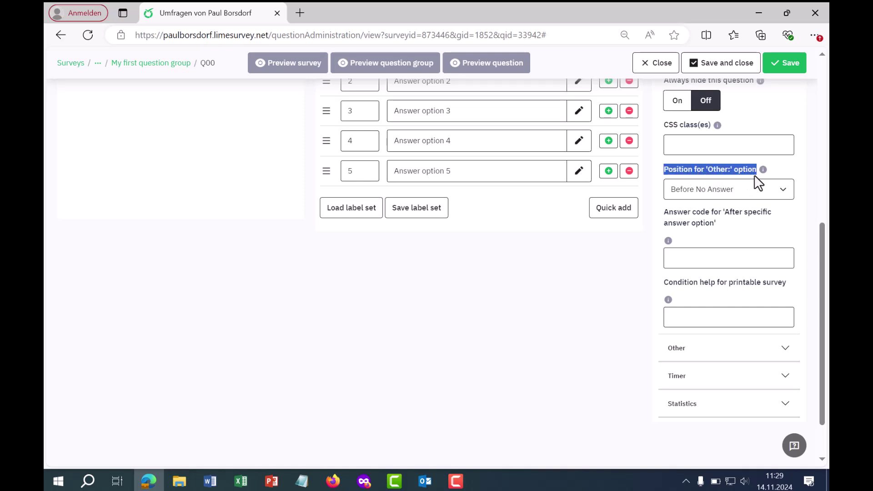
pyautogui.click(785, 192)
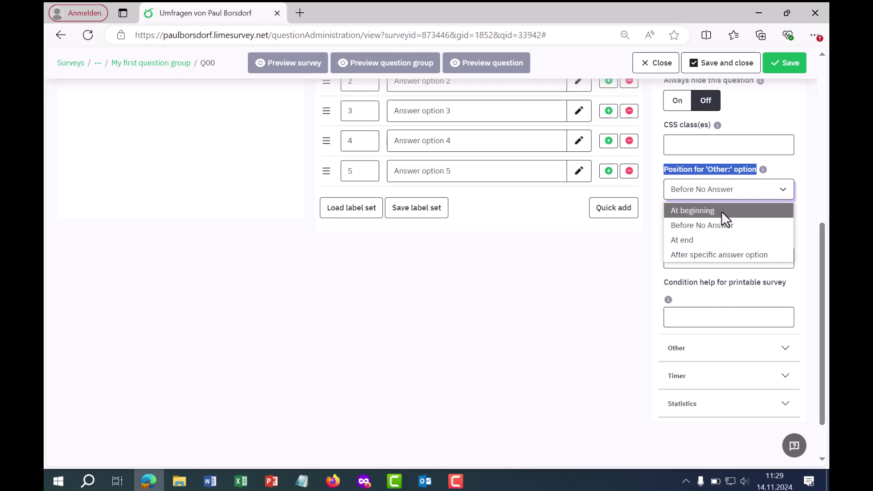
pyautogui.click(726, 255)
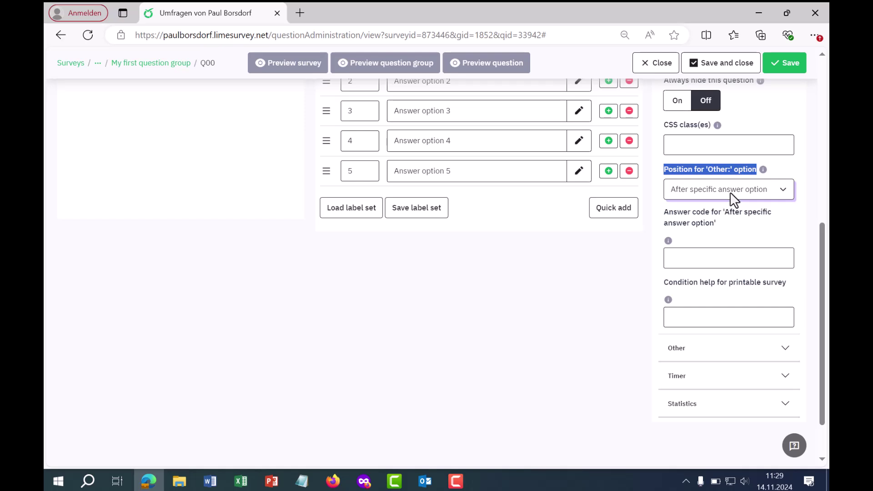
pyautogui.click(715, 257)
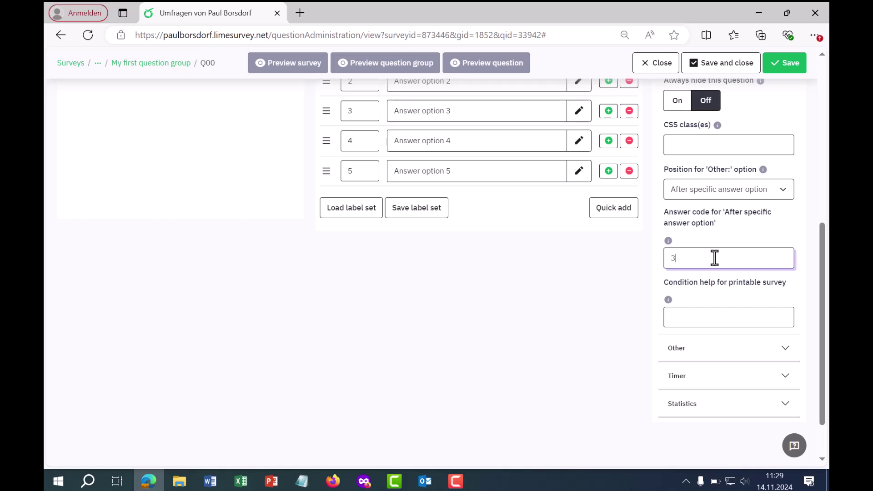
# Save the question, check the position of the 'Other:' option in a question preview, and close the preview
pyautogui.moveTo(819, 302); pyautogui.dragTo(800, 123)
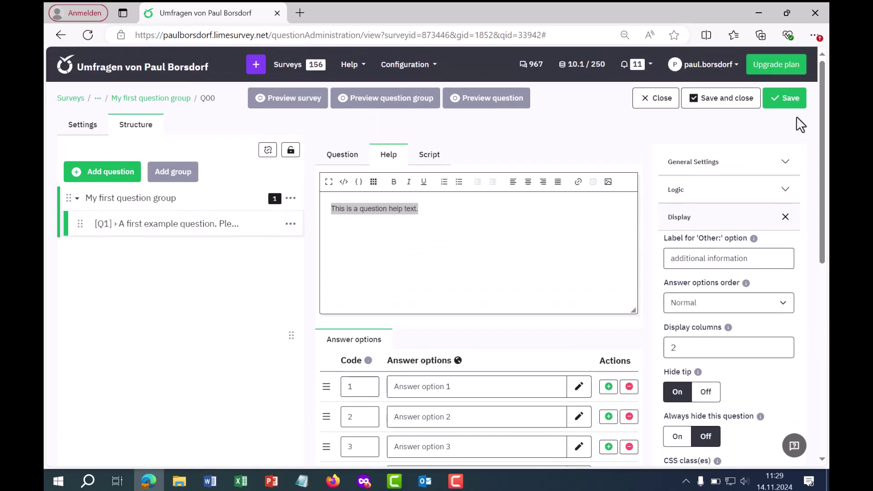
pyautogui.click(788, 101)
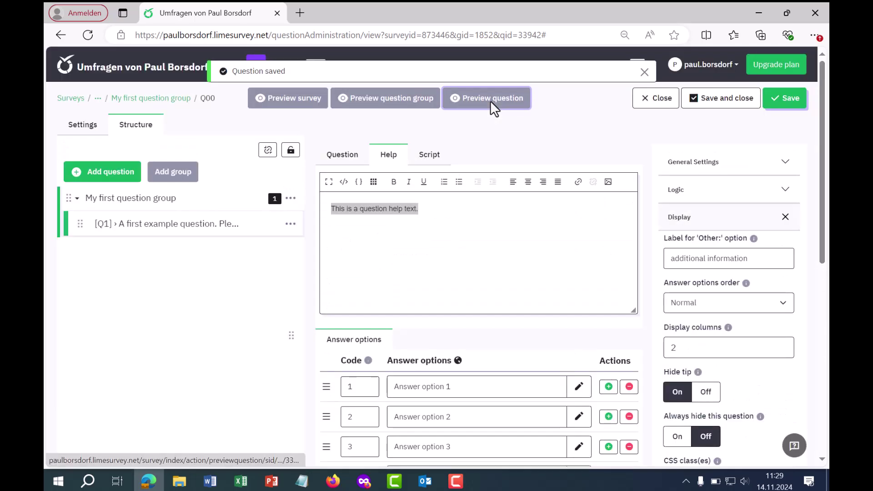
pyautogui.click(491, 101)
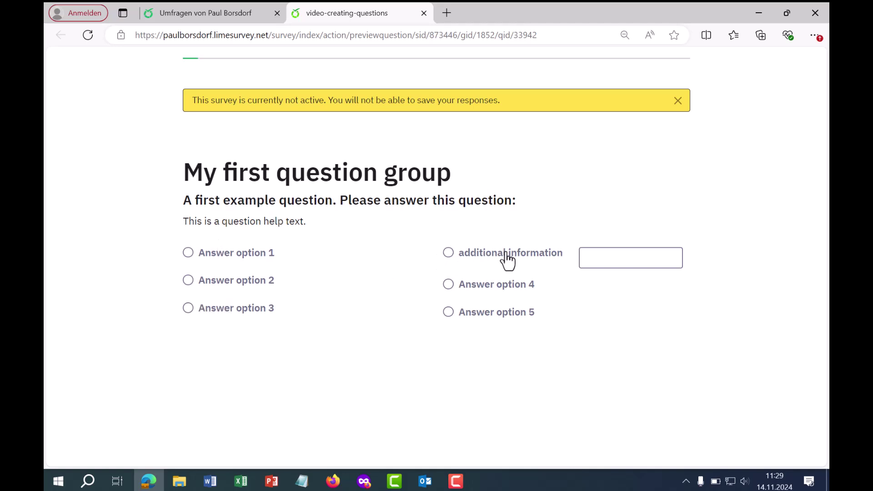
pyautogui.click(422, 13)
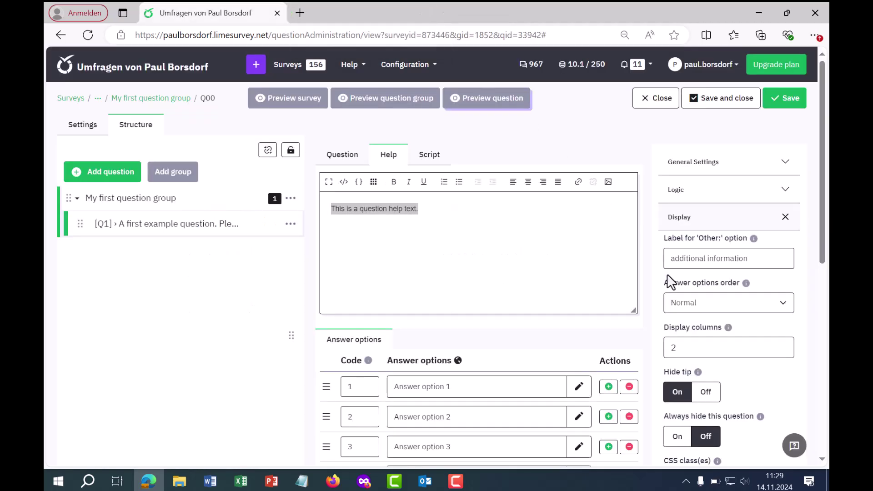
# Examine the Condition help for printable survey option in the Display settings
pyautogui.moveTo(823, 204); pyautogui.dragTo(828, 337)
pyautogui.scroll(-2, 685, 302)
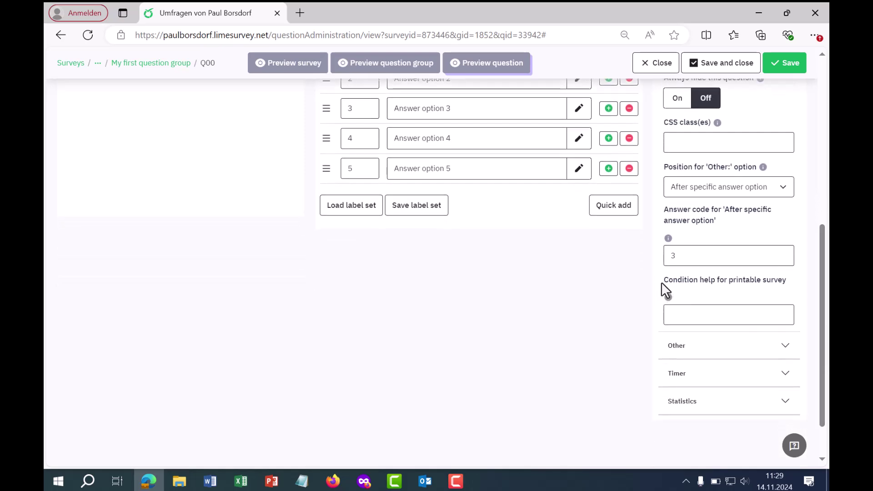
pyautogui.moveTo(664, 282); pyautogui.dragTo(788, 291)
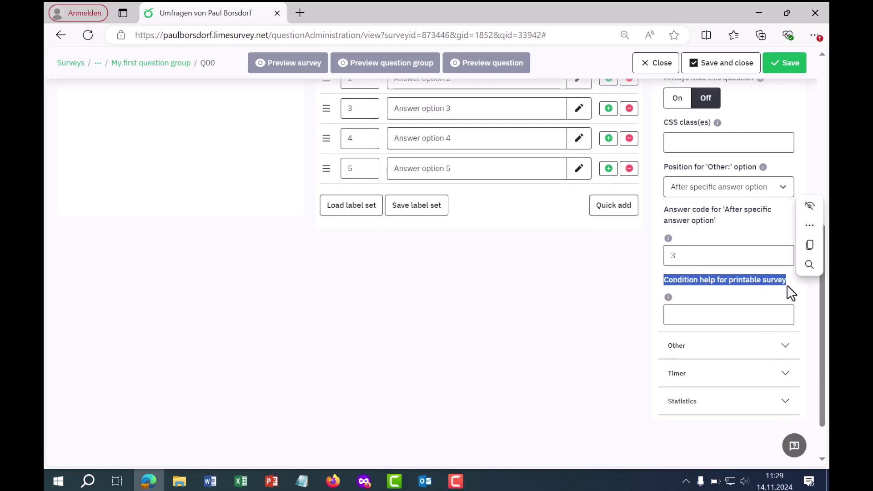
# Examine the Other settings: try the printable-view page break on and off, and review the SPSS export scale types, choosing Default
pyautogui.scroll(-1, 822, 299)
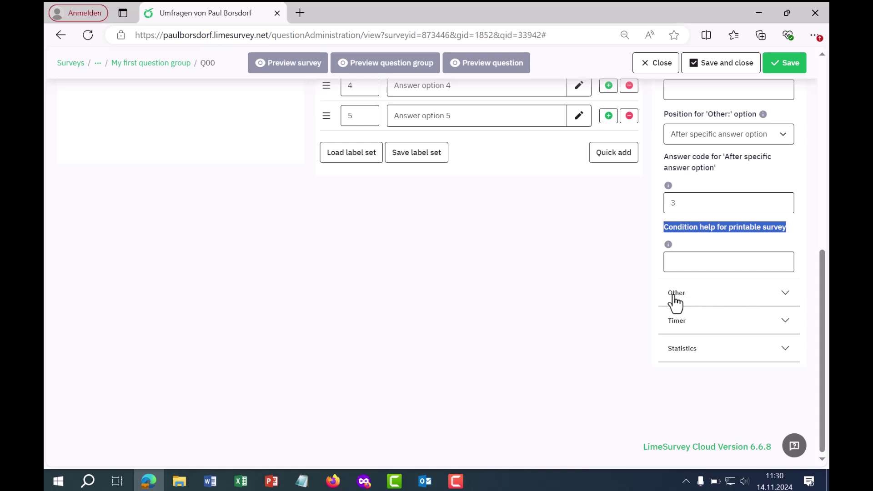
pyautogui.click(790, 298)
pyautogui.moveTo(820, 307); pyautogui.dragTo(828, 207)
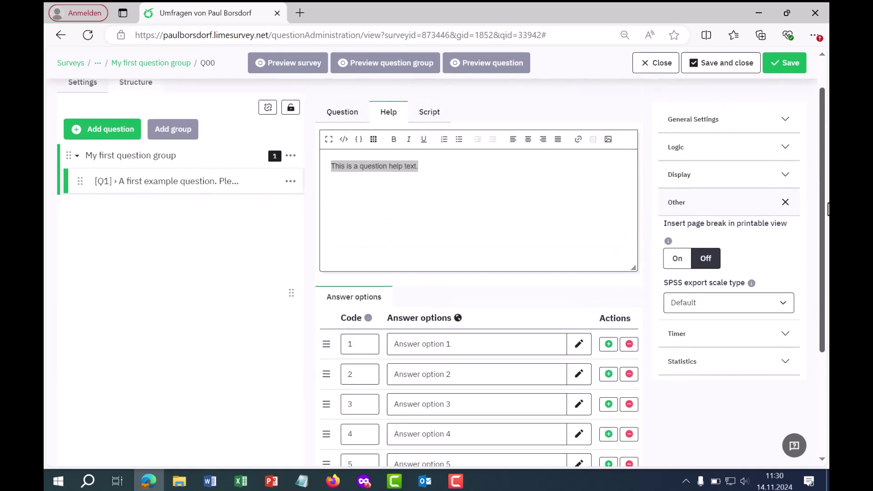
pyautogui.click(679, 264)
pyautogui.click(706, 260)
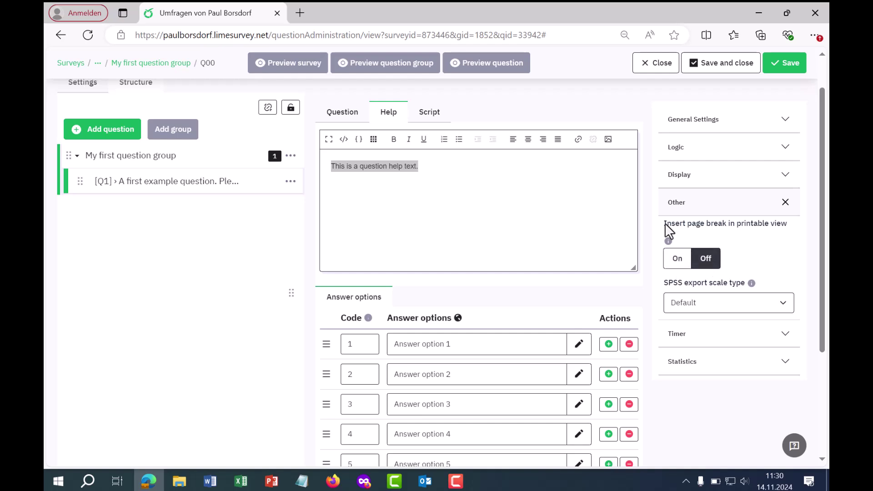
pyautogui.moveTo(669, 228); pyautogui.dragTo(780, 228)
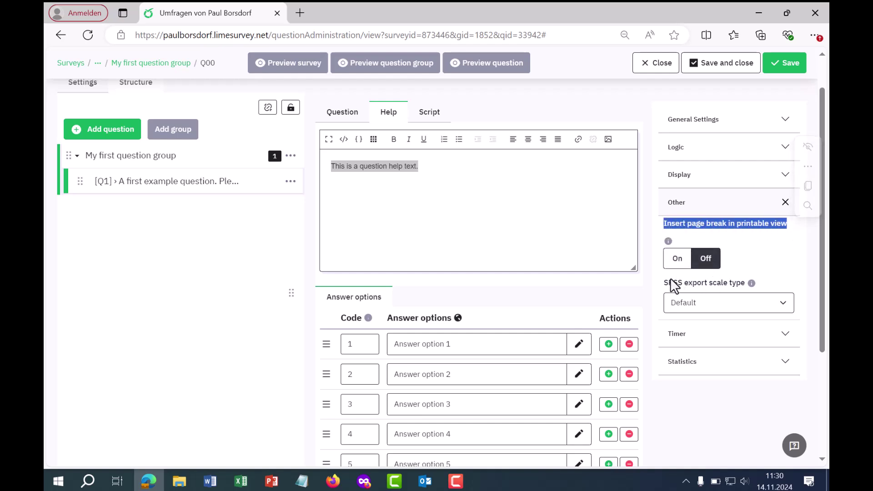
pyautogui.moveTo(667, 284); pyautogui.dragTo(747, 285)
pyautogui.click(780, 305)
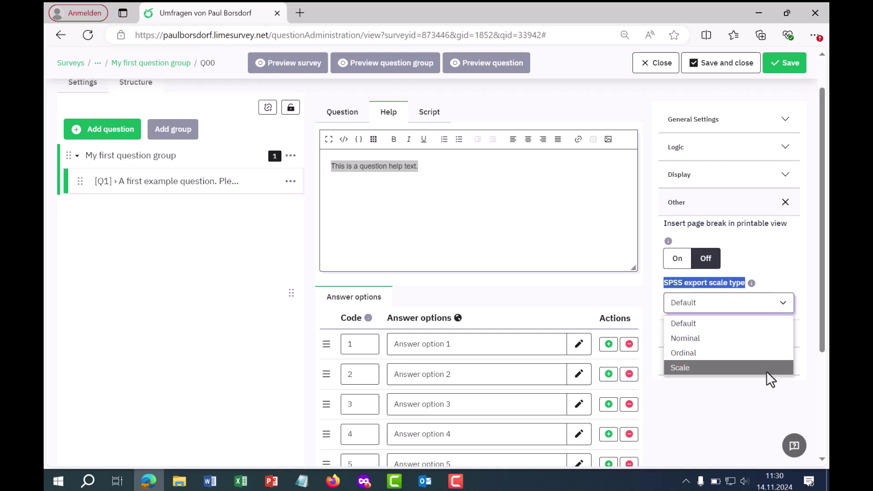
pyautogui.click(767, 324)
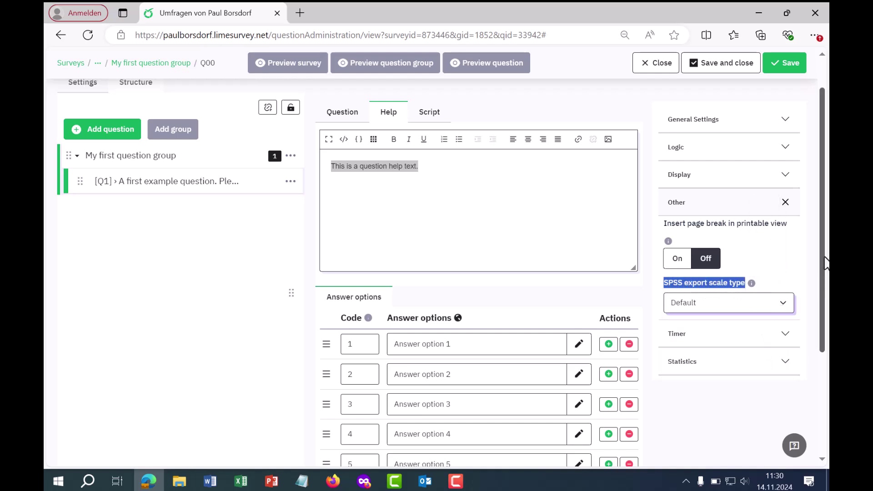
# Examine the Timer settings, including the time limit and the available choices for Time limit action
pyautogui.scroll(-3, 826, 262)
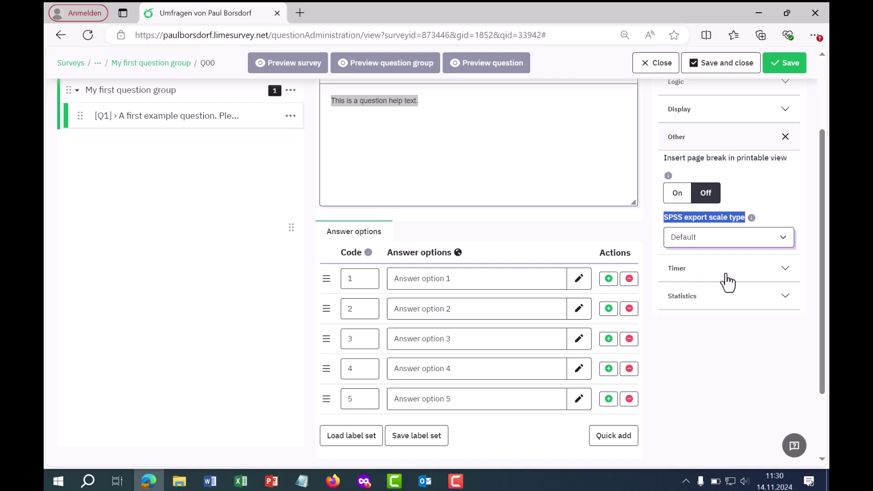
pyautogui.click(786, 269)
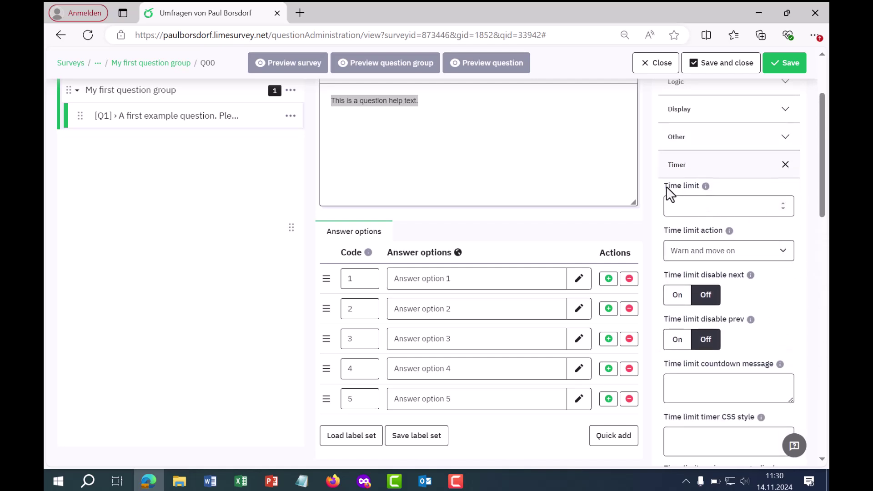
pyautogui.moveTo(666, 187); pyautogui.dragTo(700, 194)
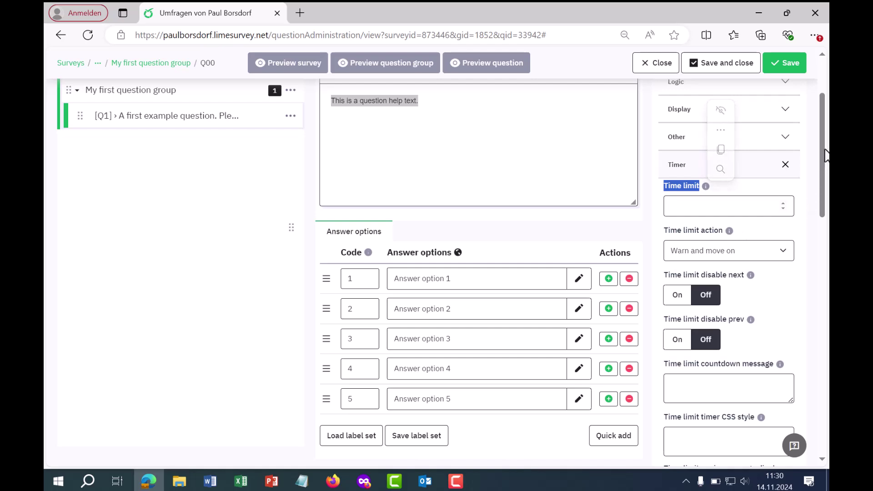
pyautogui.scroll(-2, 814, 163)
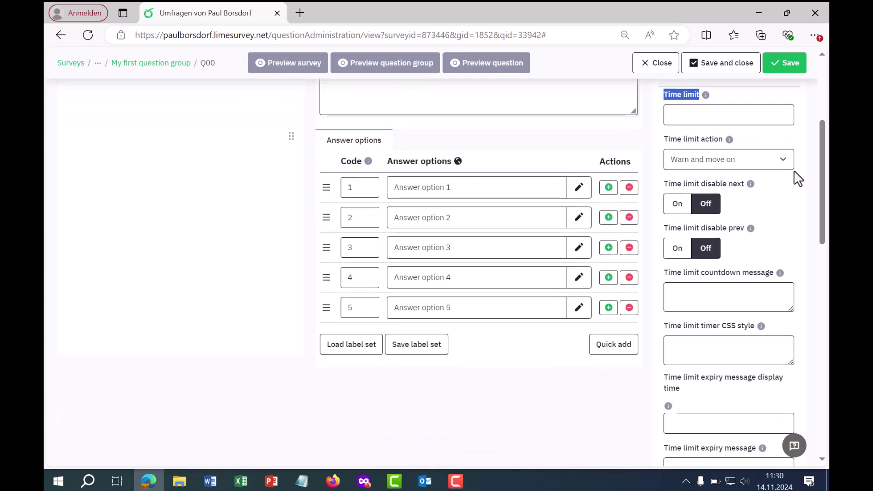
pyautogui.click(787, 162)
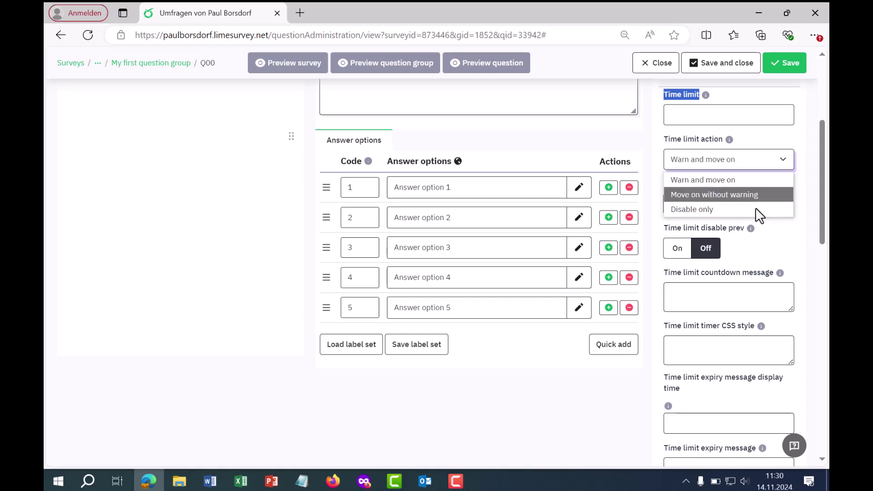
pyautogui.click(810, 187)
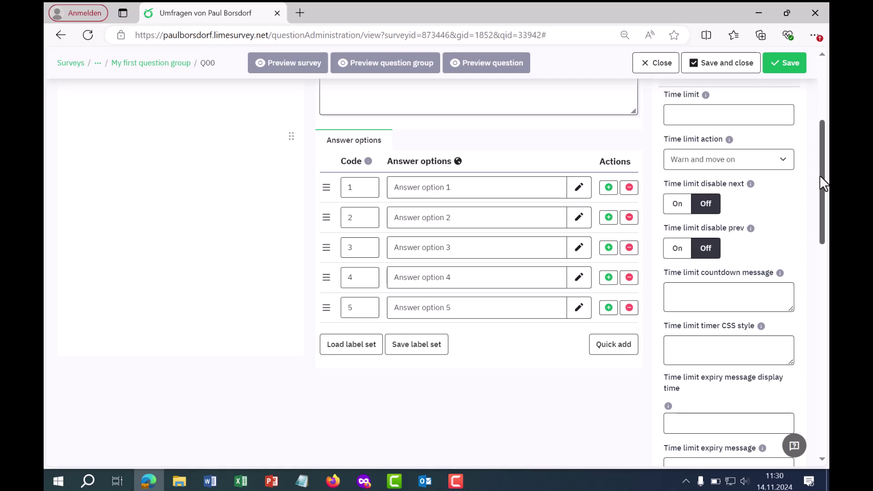
# Examine the Statistics settings and try the Show in public statistics option on, setting it back to off
pyautogui.moveTo(820, 175); pyautogui.dragTo(829, 414)
pyautogui.click(787, 352)
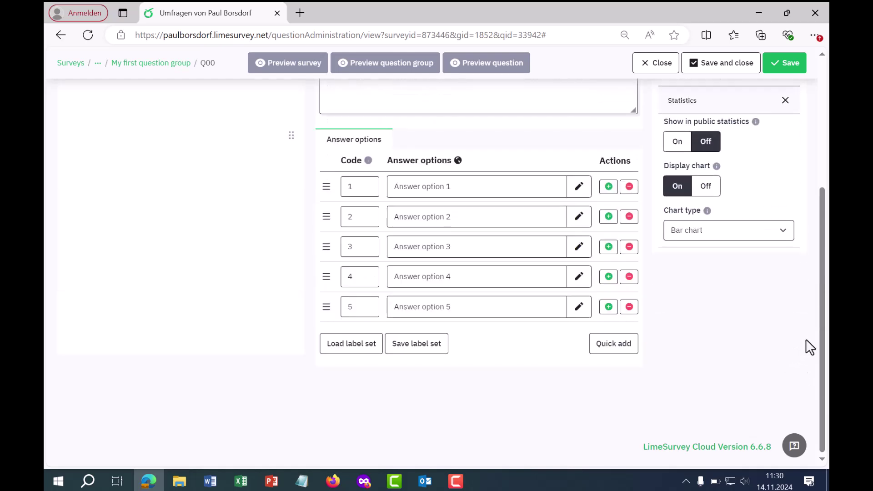
pyautogui.scroll(3, 822, 325)
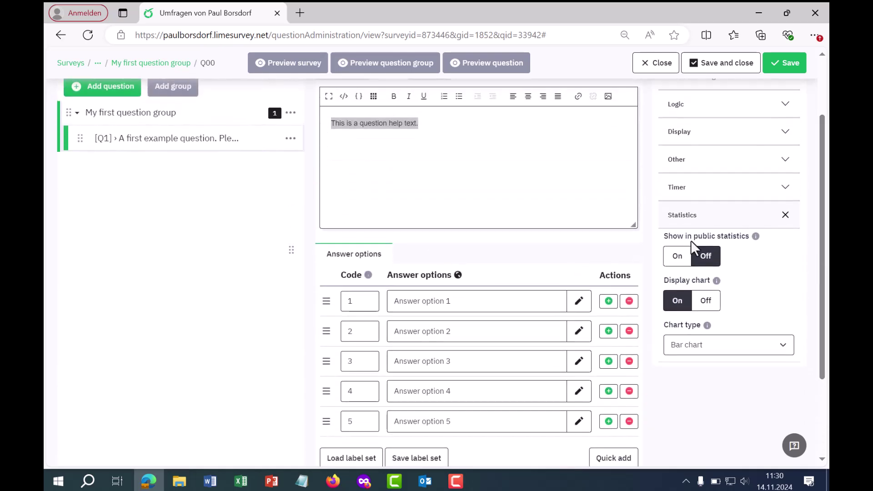
pyautogui.moveTo(665, 236); pyautogui.dragTo(748, 249)
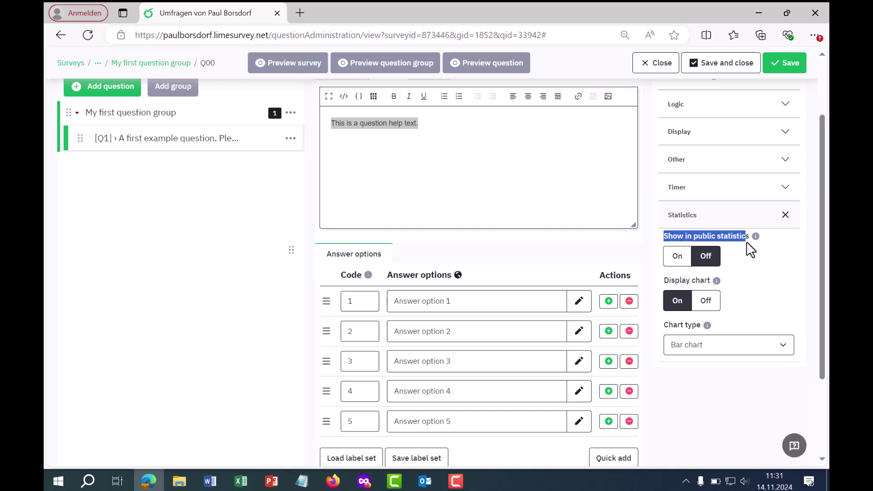
pyautogui.click(676, 259)
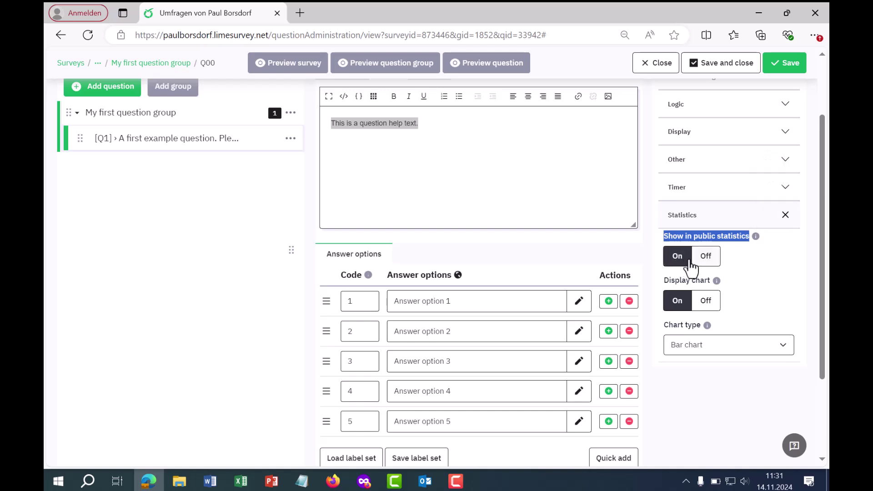
pyautogui.click(699, 263)
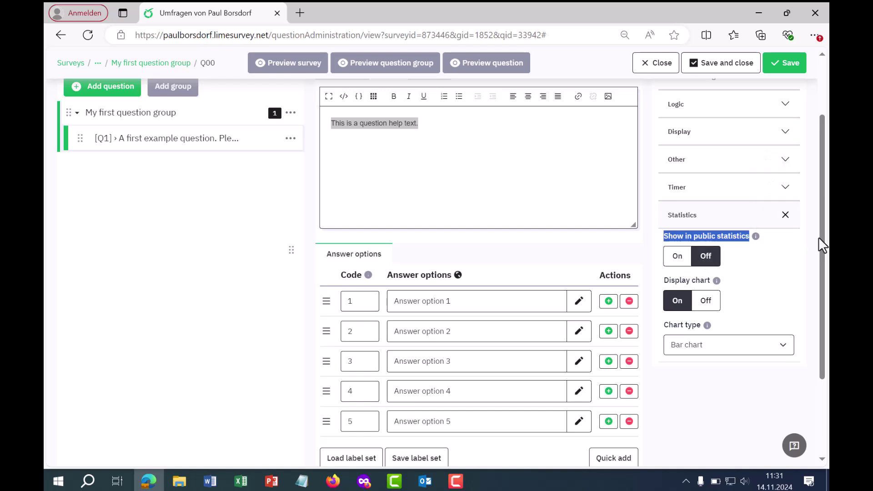
# Examine the Display chart option and the available chart types in the Statistics settings, leaving Bar chart selected
pyautogui.scroll(-1, 826, 254)
pyautogui.scroll(-1, 828, 259)
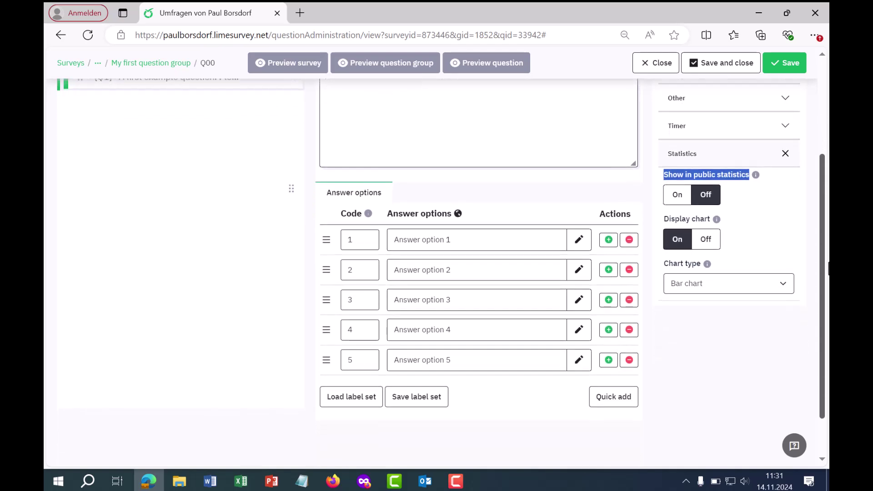
pyautogui.moveTo(663, 218); pyautogui.dragTo(711, 241)
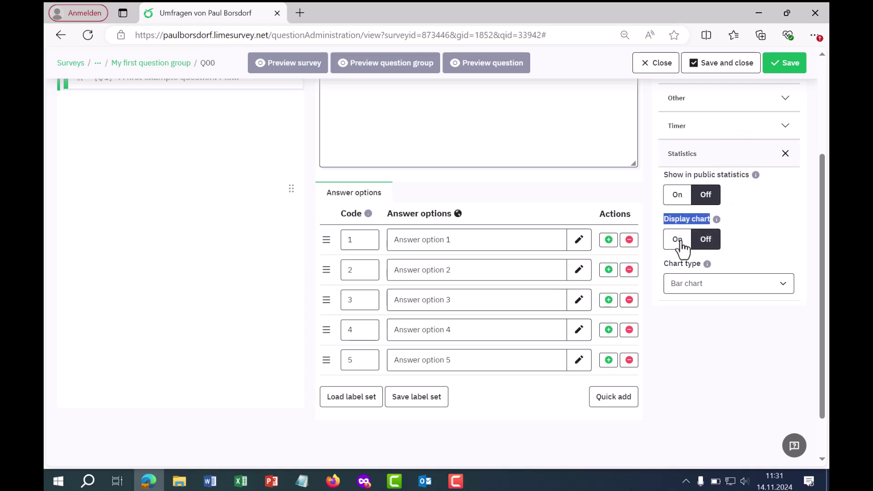
pyautogui.moveTo(663, 263); pyautogui.dragTo(699, 264)
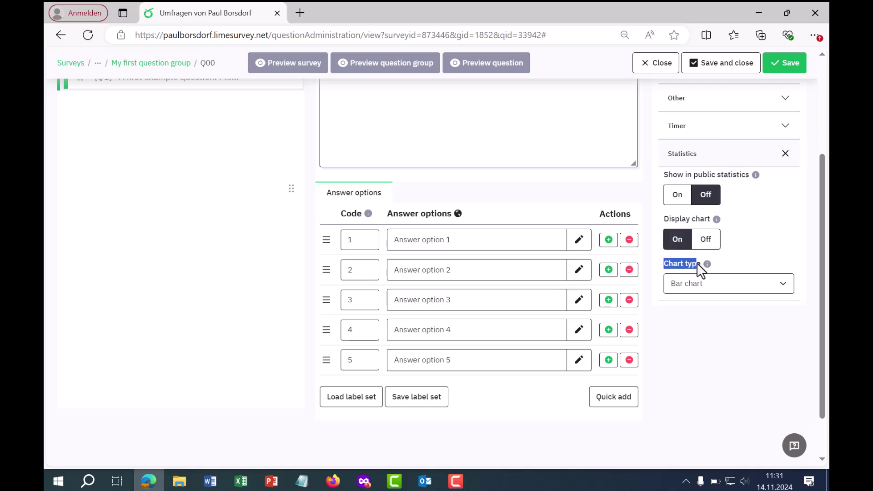
pyautogui.click(707, 284)
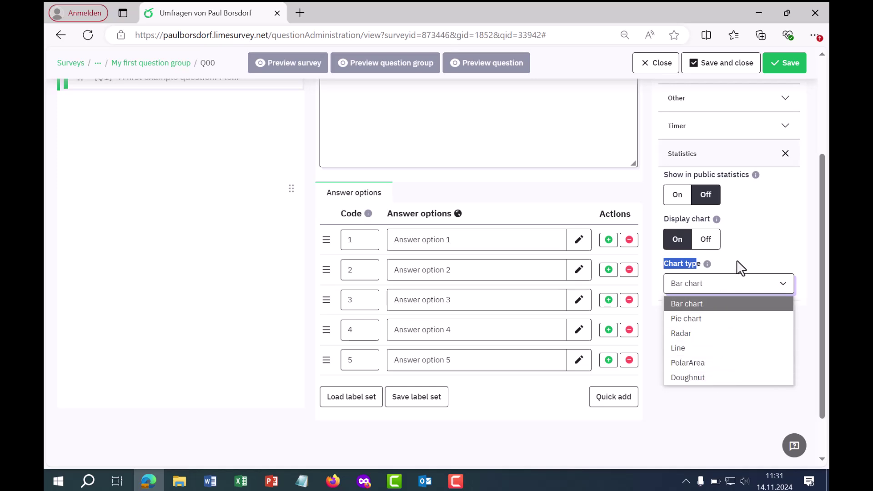
pyautogui.click(783, 230)
# Open the question type selection from the General Settings and examine the available Arrays question types
pyautogui.scroll(3, 822, 239)
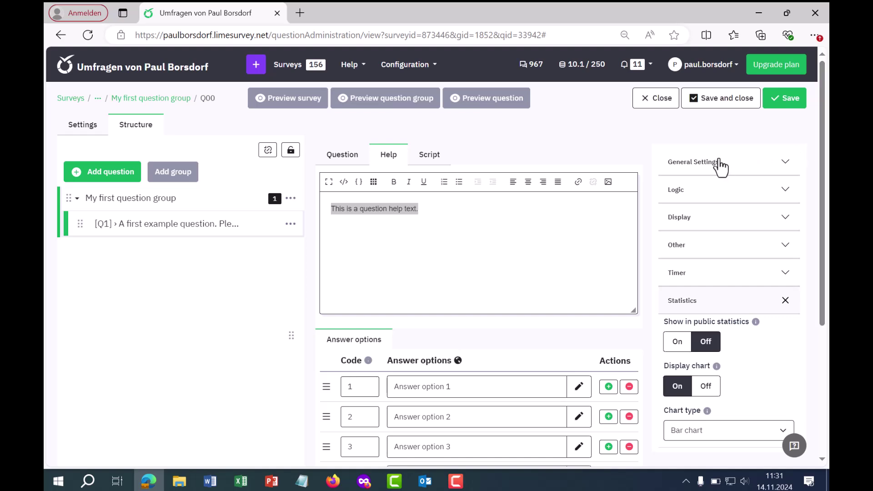
pyautogui.click(682, 162)
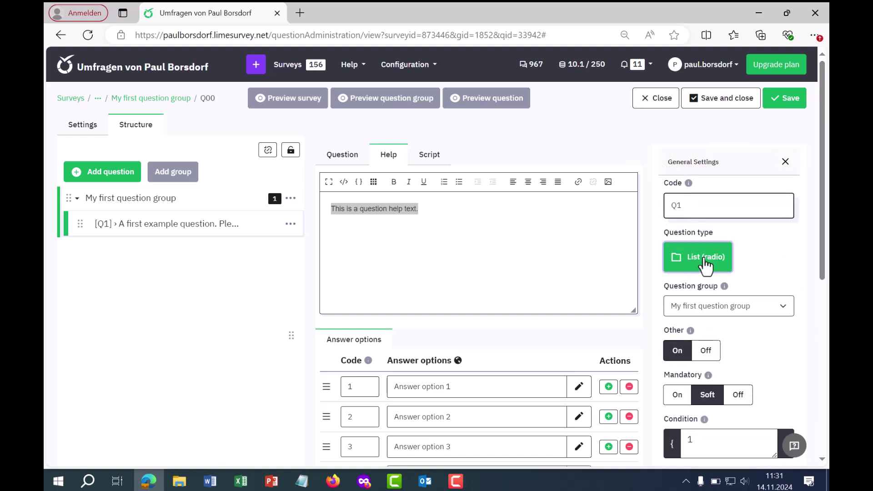
pyautogui.click(690, 269)
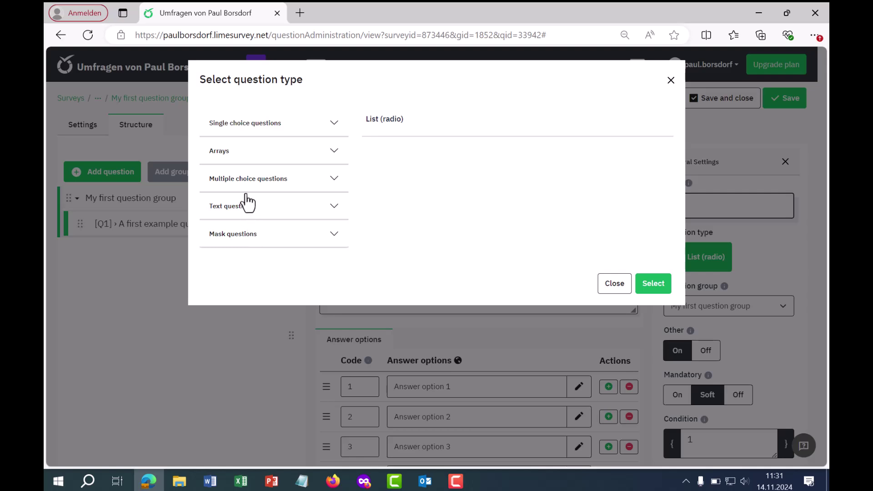
pyautogui.click(230, 158)
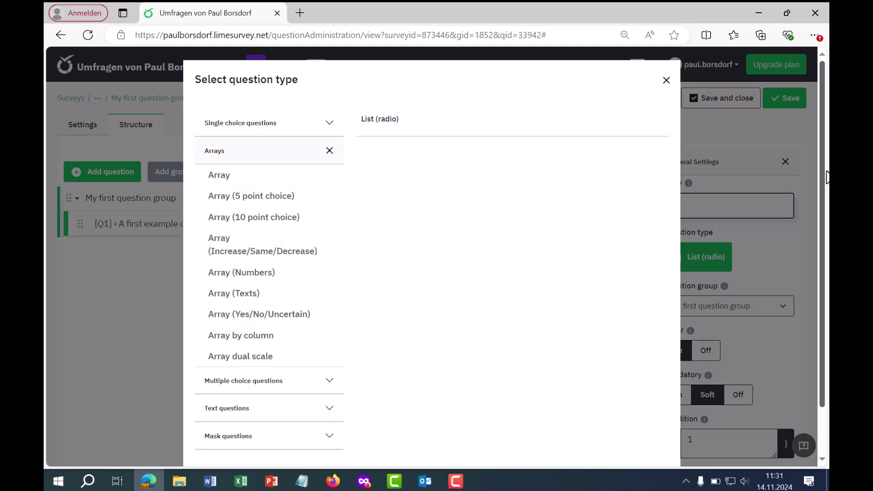
pyautogui.moveTo(827, 178); pyautogui.dragTo(828, 231)
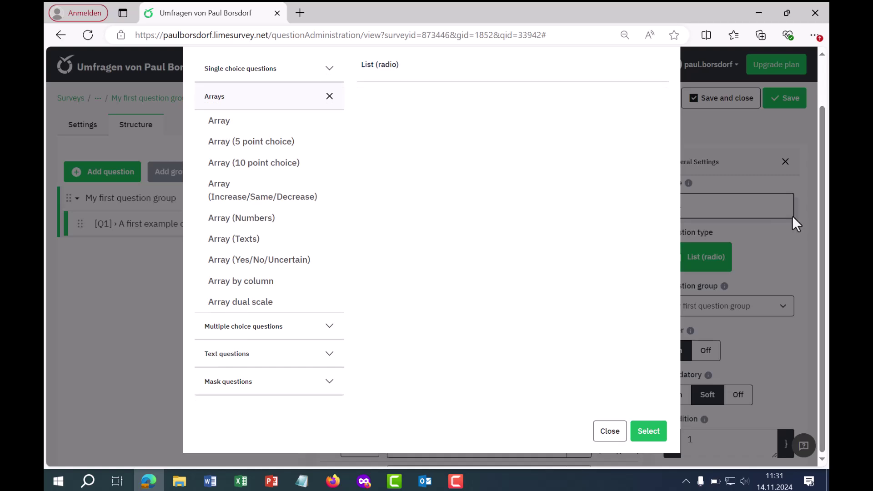